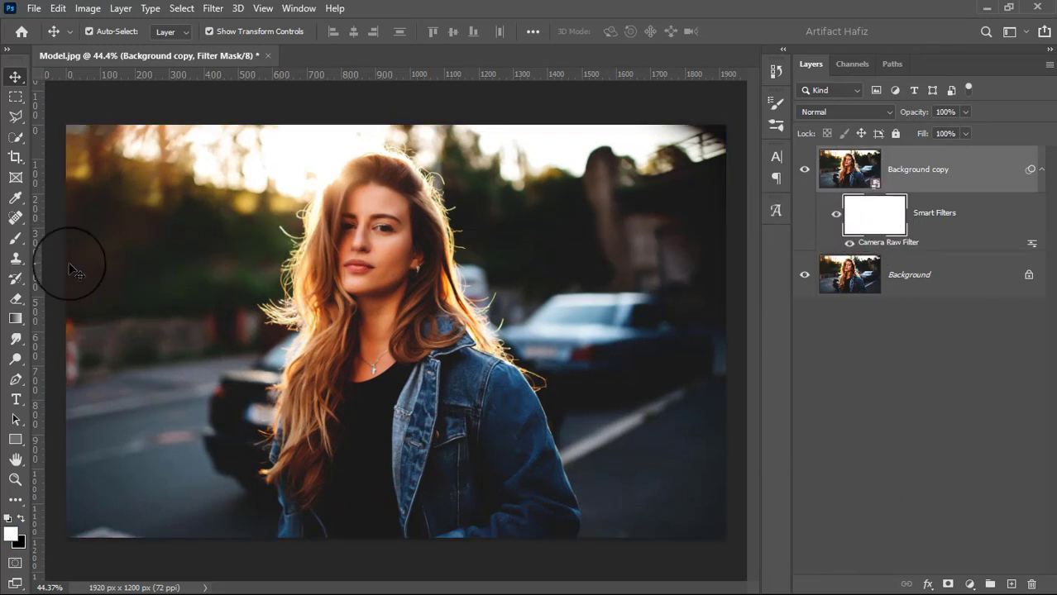
Paint black over the woman's face and neck on the smart filter mask with a 250 px Soft Round brush at 100% opacity
left_click(16, 240)
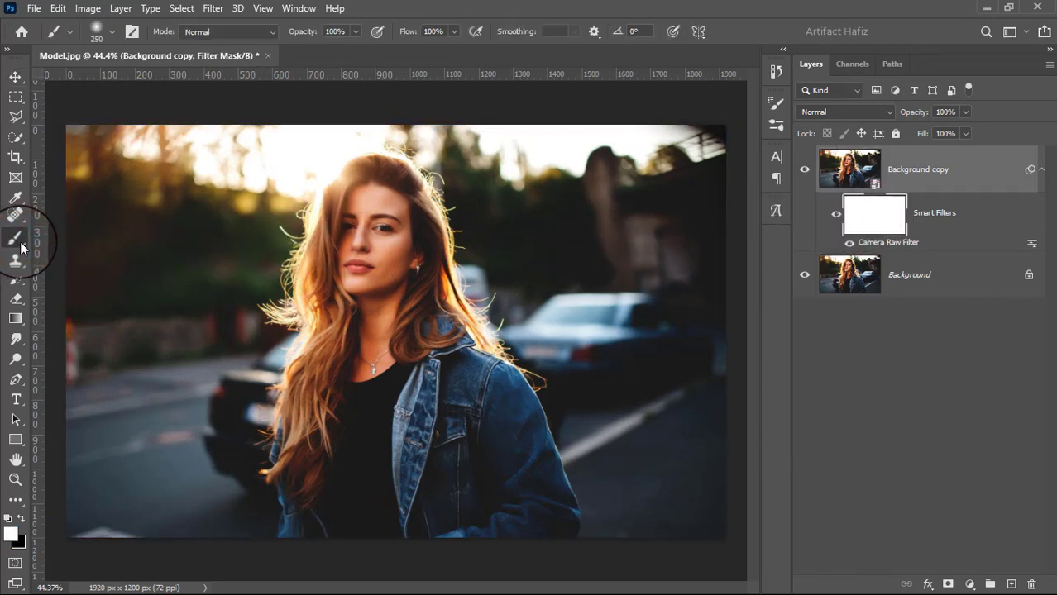
left_click(101, 33)
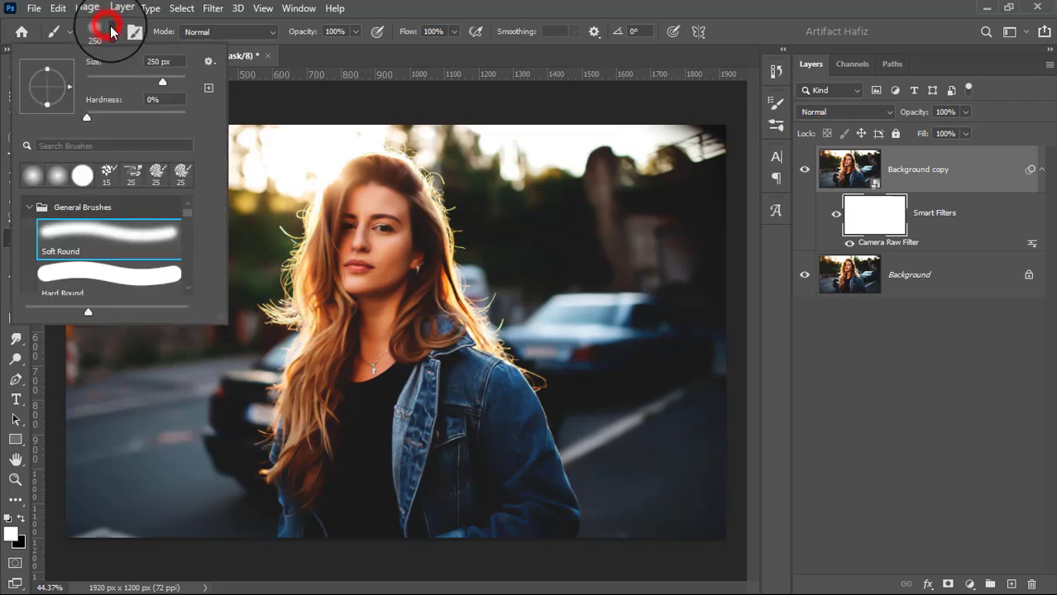
left_click(97, 234)
left_click(354, 27)
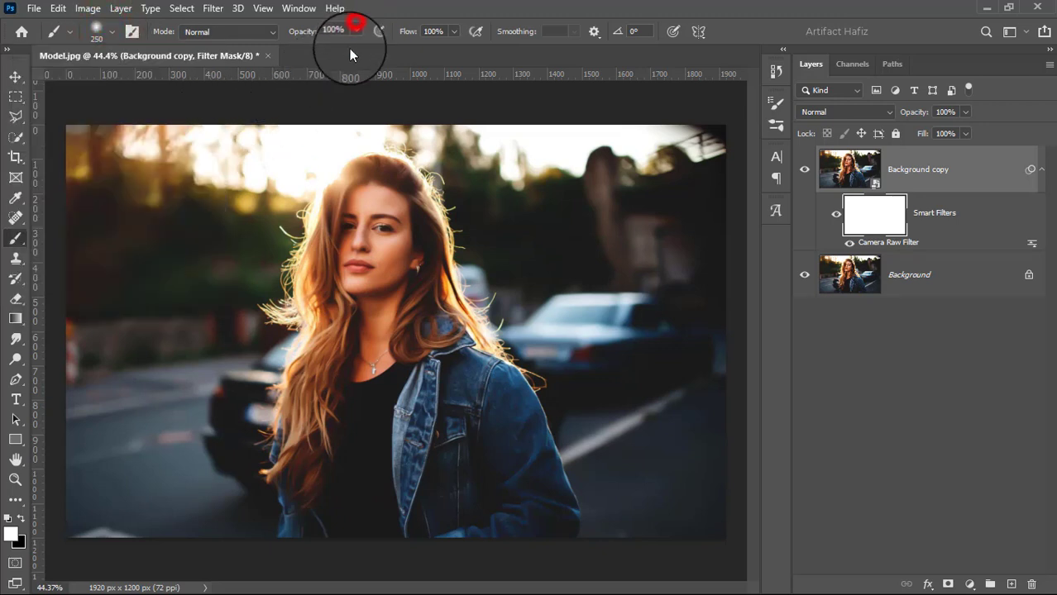
left_click(454, 32)
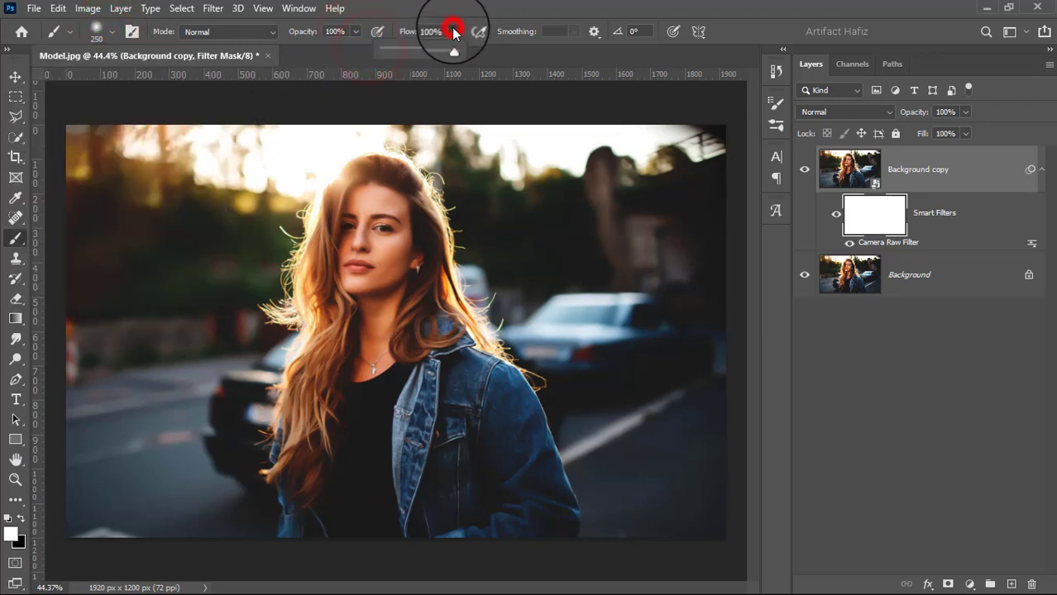
left_click(21, 517)
left_click(376, 211)
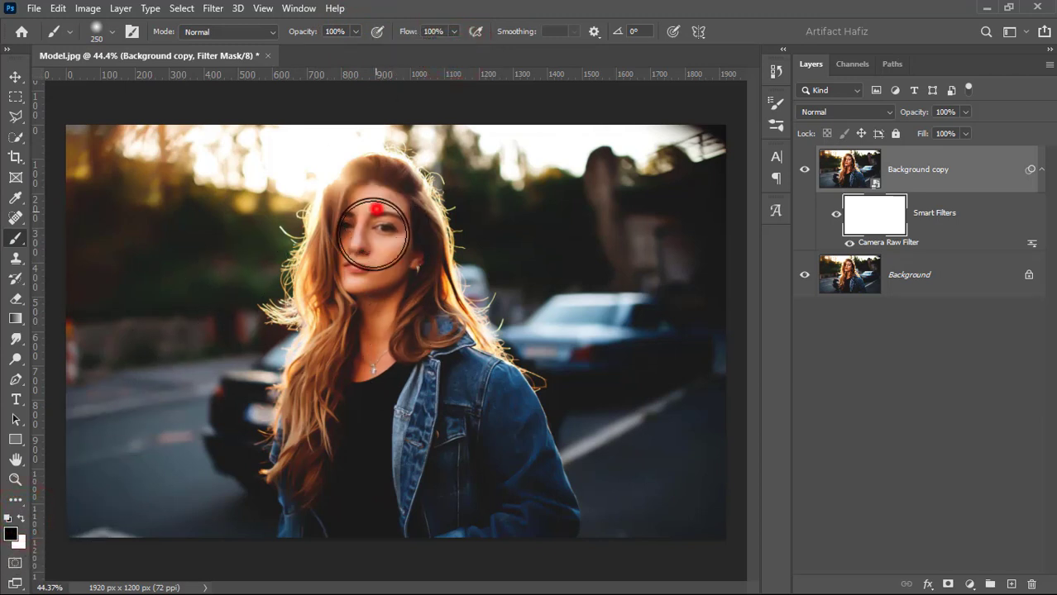
left_click_drag(368, 297, 361, 306)
left_click_drag(353, 236, 345, 270)
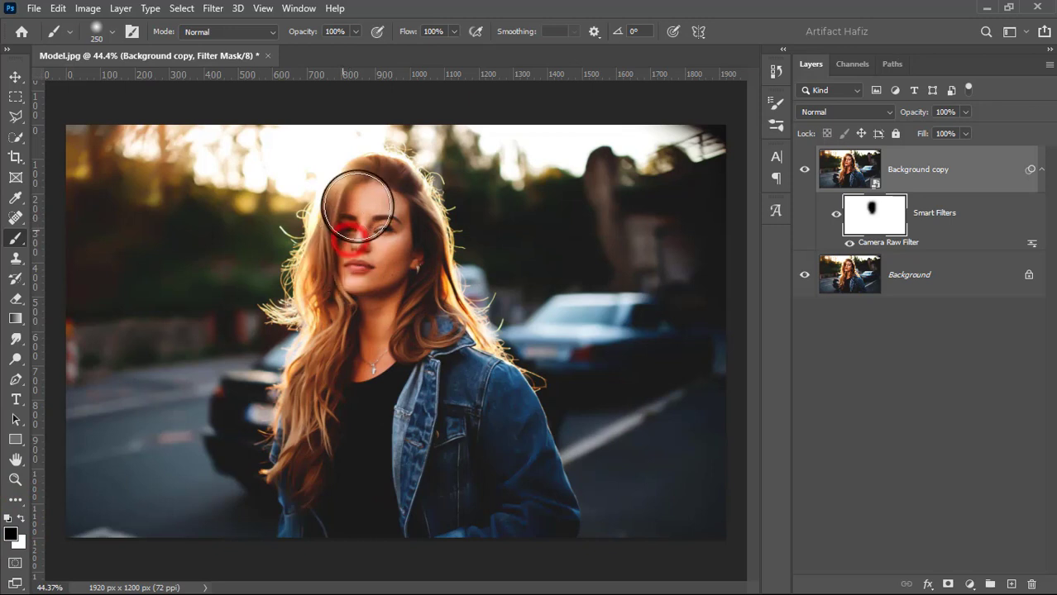
mouse_move(376, 196)
left_mouse_down()
mouse_move(404, 302)
mouse_move(346, 342)
left_mouse_up()
left_click_drag(354, 275, 338, 387)
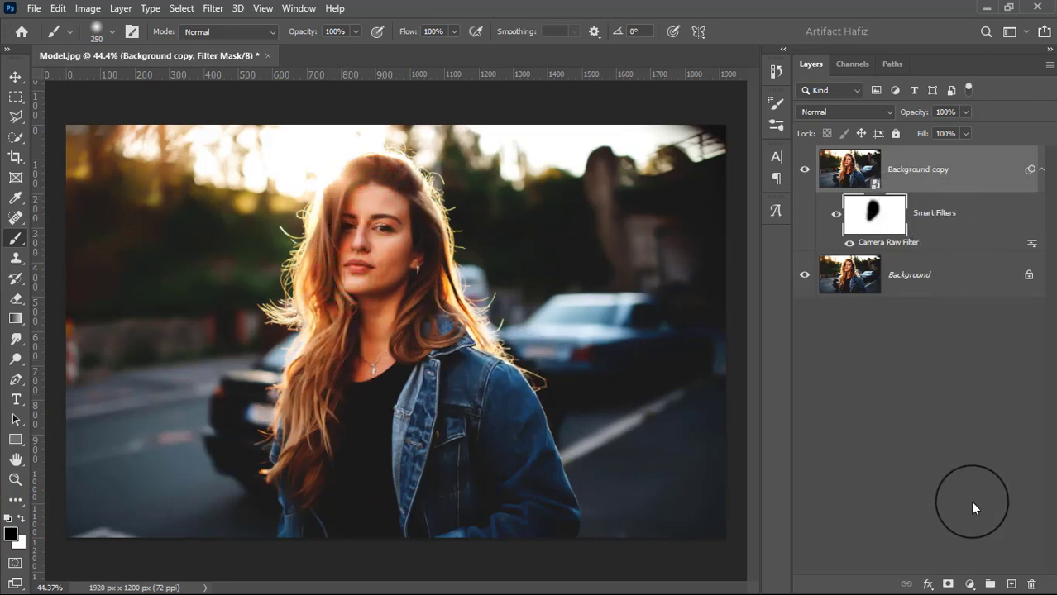
Add a new empty layer above the background copy and set the foreground color to orange, ff7e00
left_click(1010, 583)
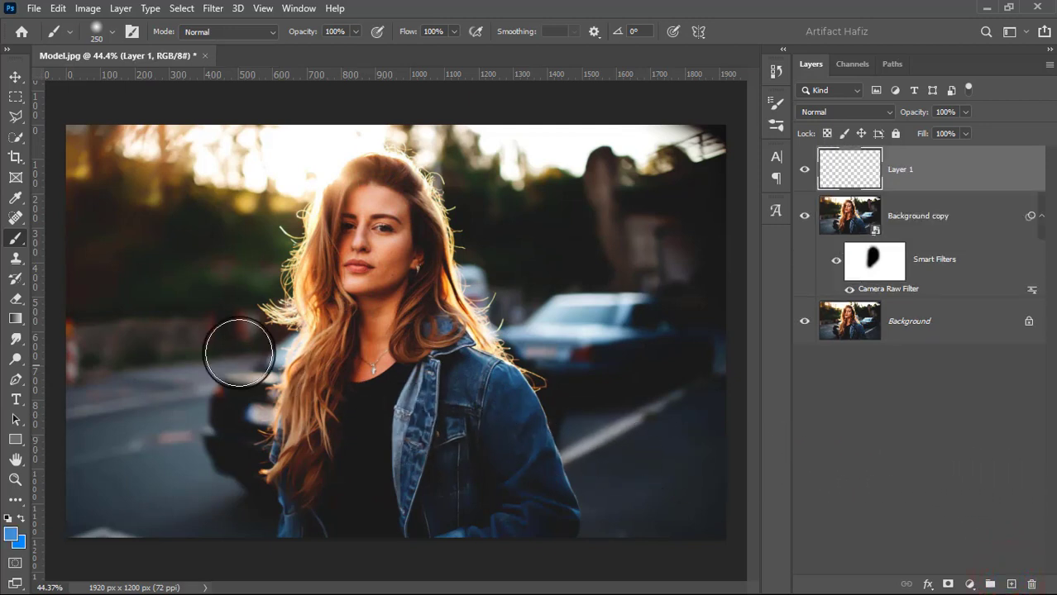
left_click(15, 239)
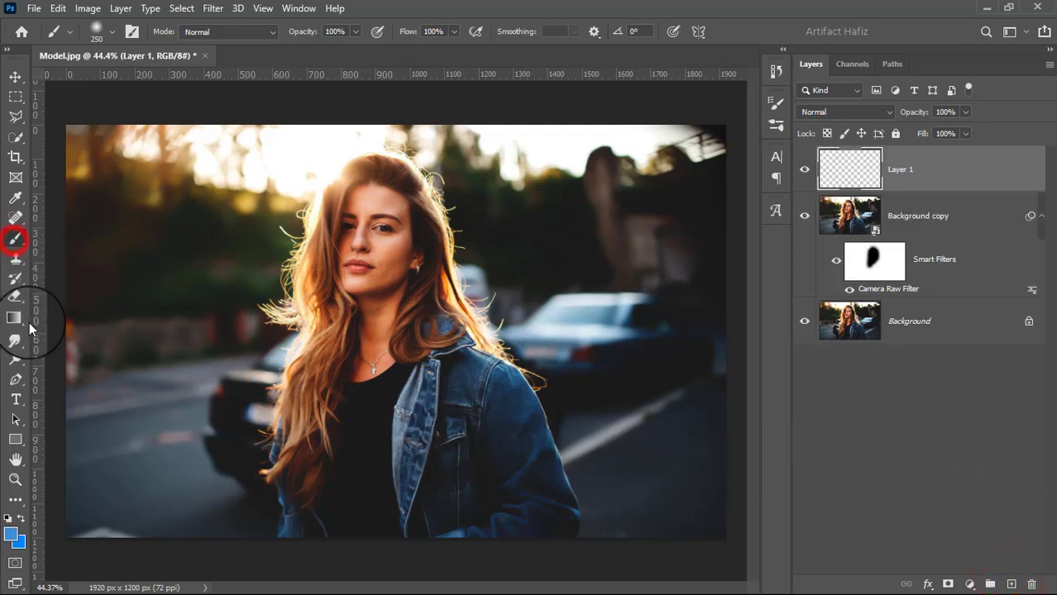
left_click(10, 538)
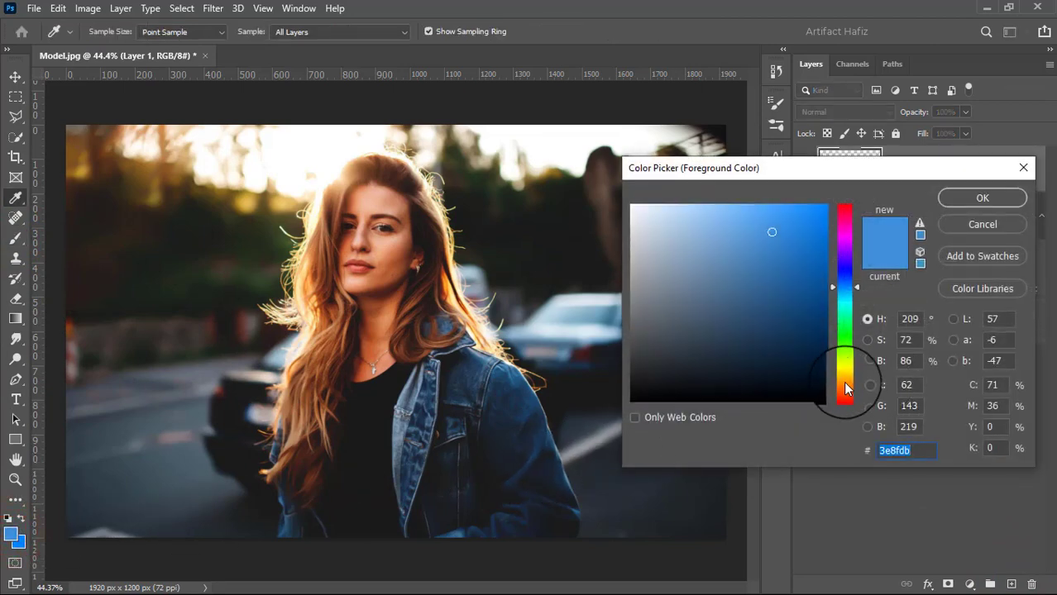
left_click(846, 389)
left_click_drag(845, 384, 845, 385)
left_click_drag(779, 268, 857, 183)
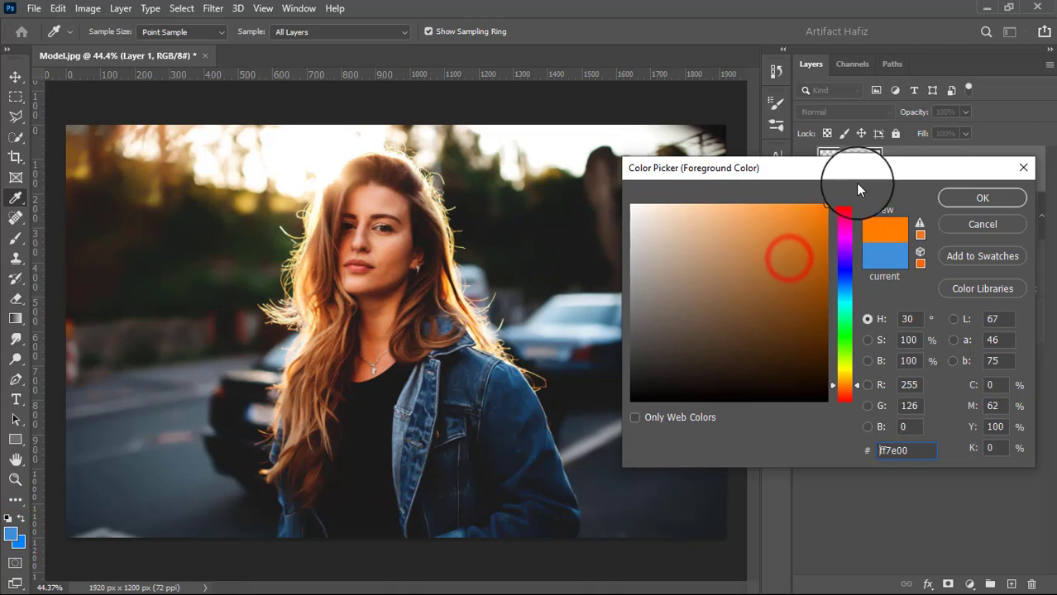
left_click_drag(846, 389, 849, 386)
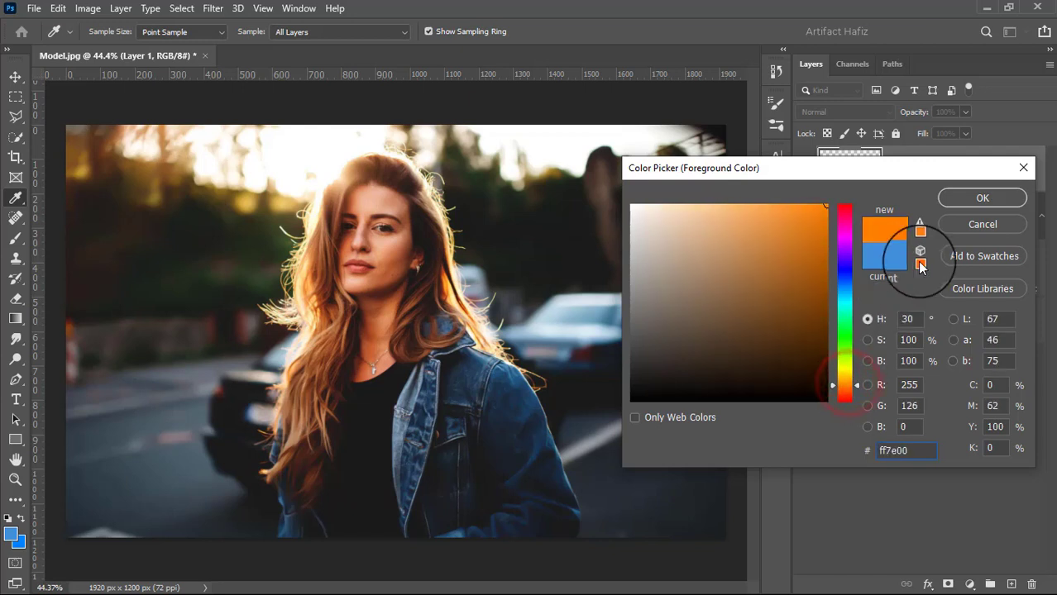
double_click(921, 451)
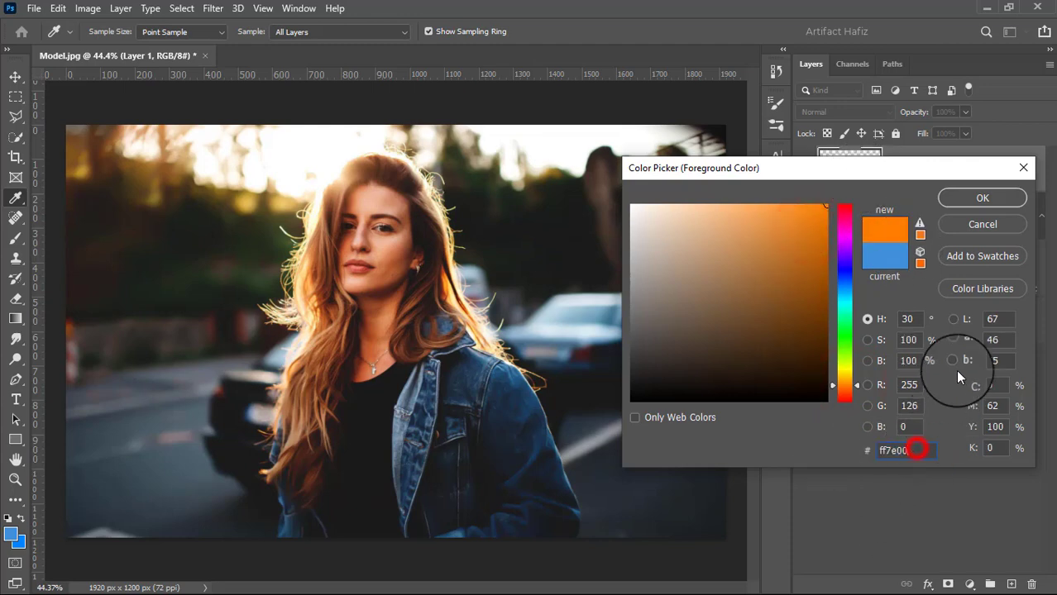
left_click(956, 199)
Enlarge the soft brush to 800 px and paint a single orange glow spot around the woman's neck on the new layer
key("b")
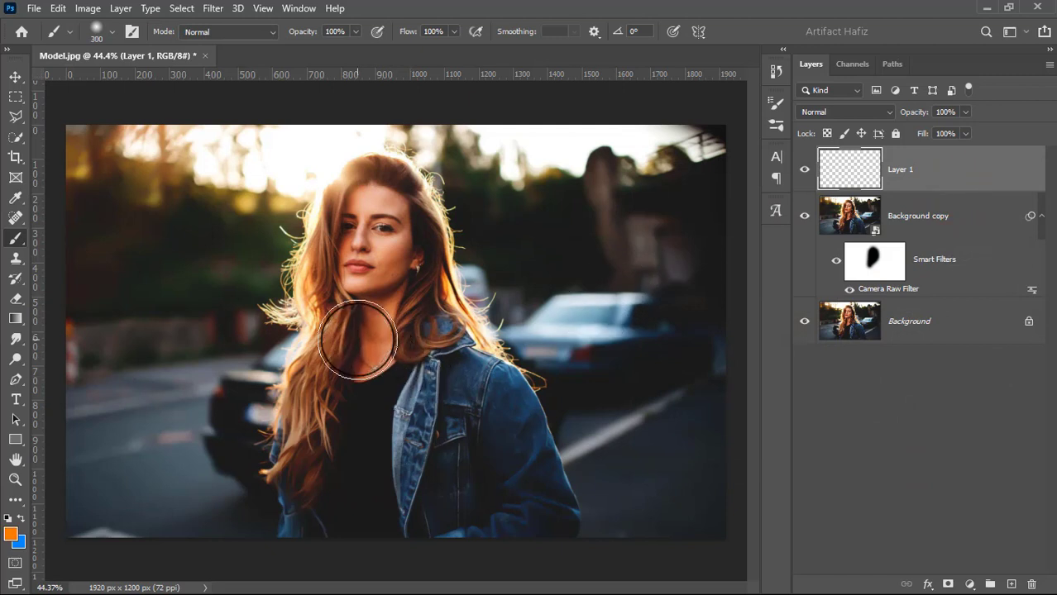
key("bracketright")
key("bracketright")
key("bracketright")
key("bracketright")
key("bracketright")
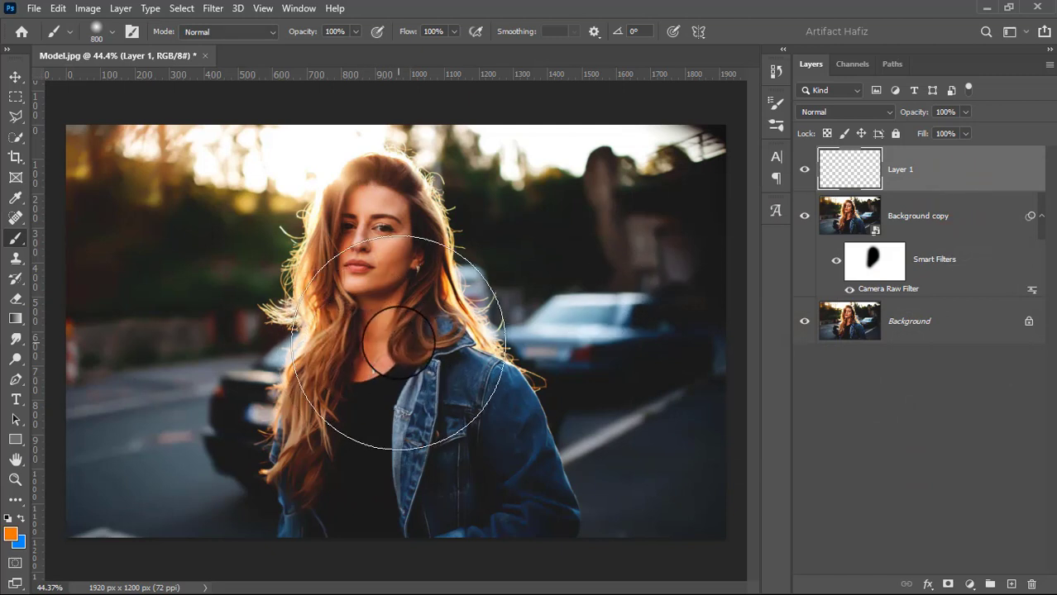
left_click(397, 342)
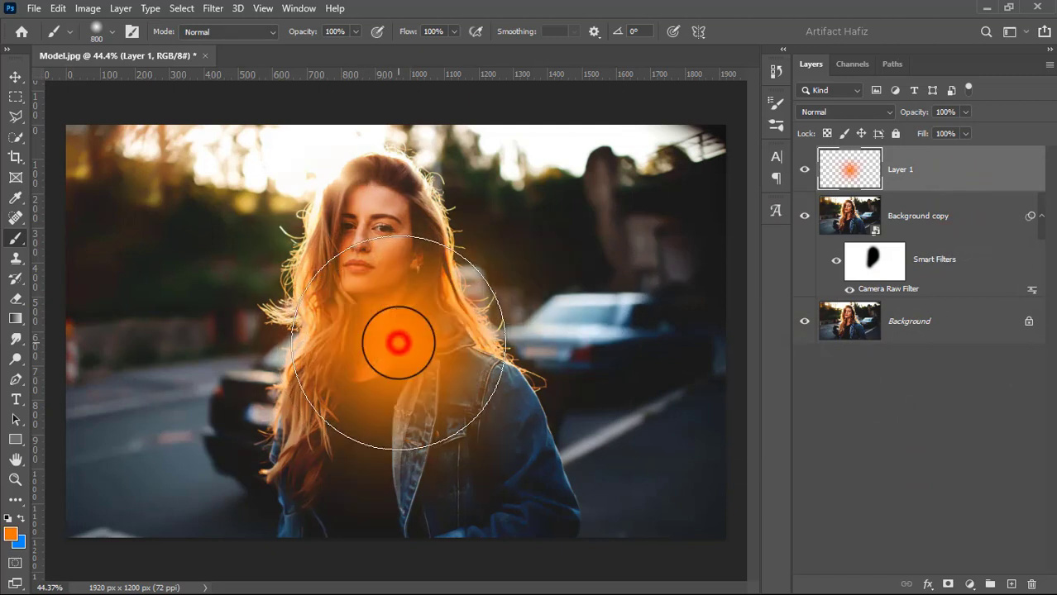
Set the orange glow layer's blend mode to Screen
left_click(14, 77)
key("ctrl+t")
left_click(851, 111)
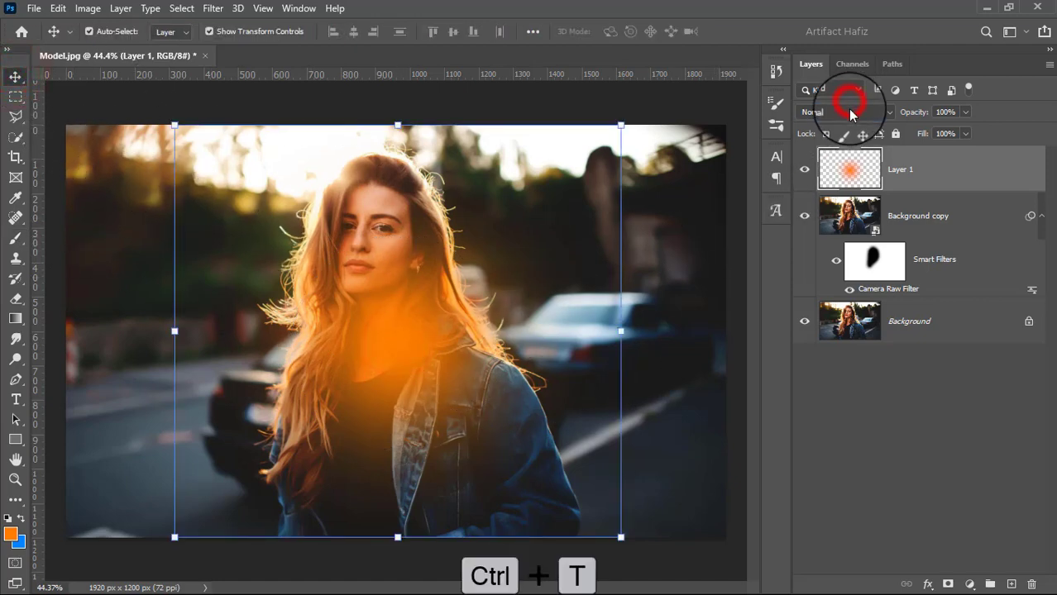
left_click(827, 242)
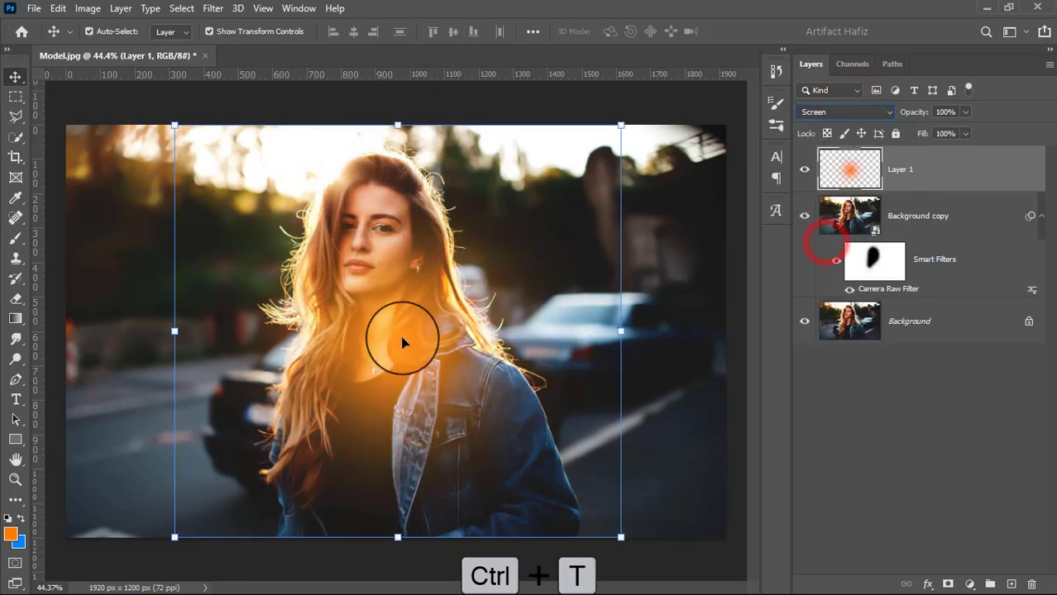
Move the orange glow to the bright sky beside the woman's head, scale it to about 111%, and compare the image with and without it
left_click_drag(400, 335, 331, 186)
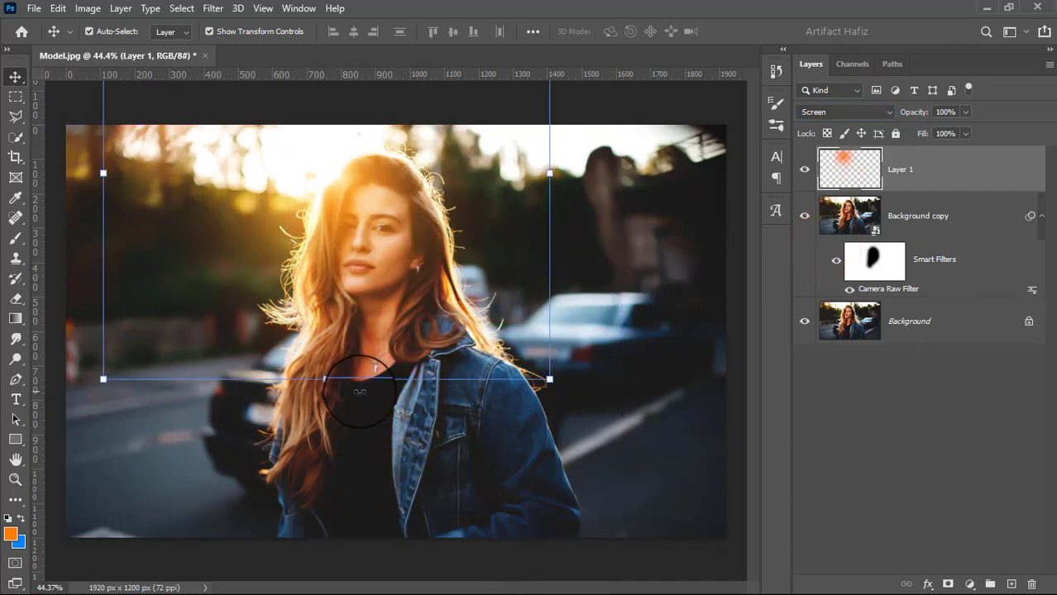
left_click_drag(325, 378, 315, 181)
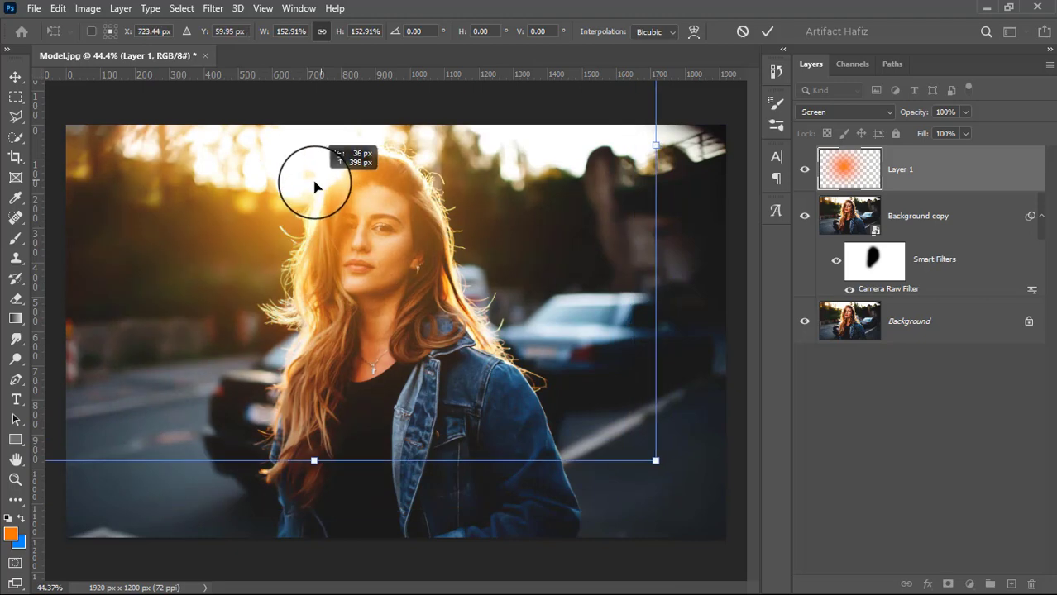
left_click_drag(652, 146, 462, 156)
left_click_drag(215, 171, 311, 175)
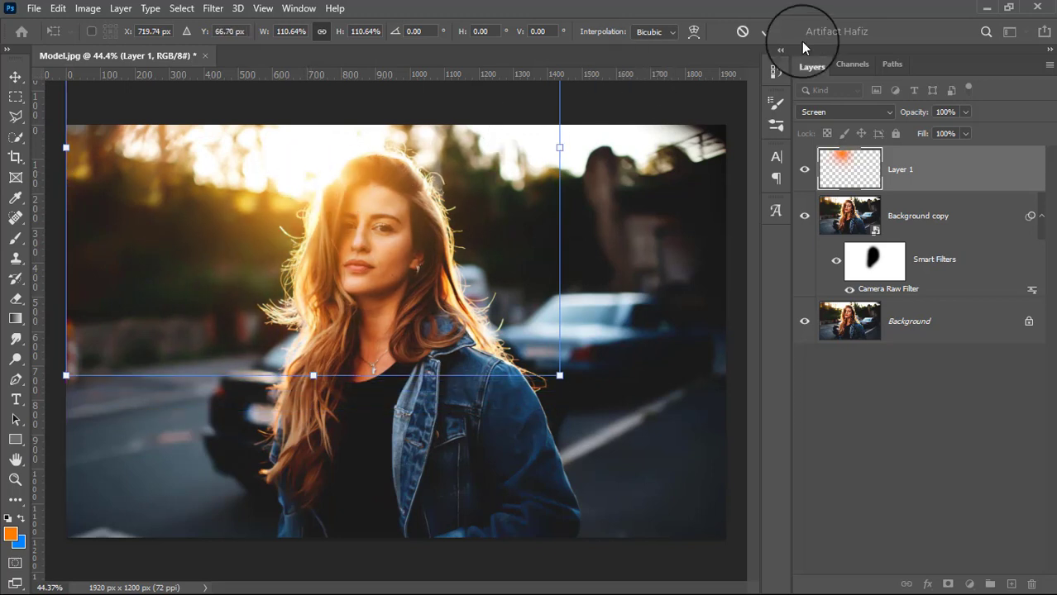
left_click(765, 32)
left_click(804, 169)
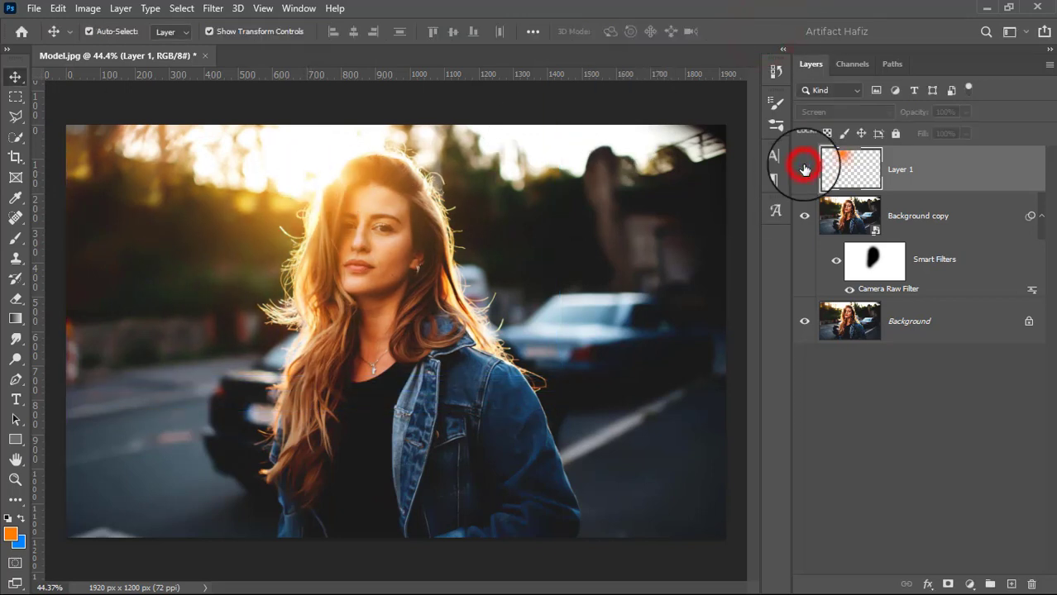
left_click(804, 168)
Add a layer mask to the orange glow layer and prepare a black Soft Round brush with 15% opacity
left_click(956, 174)
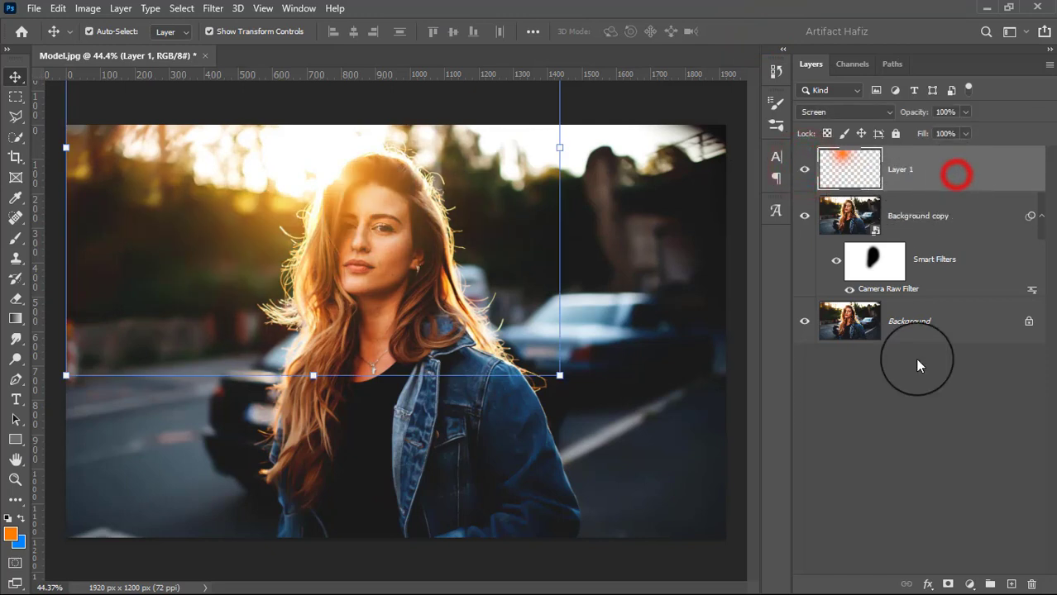
left_click(949, 584)
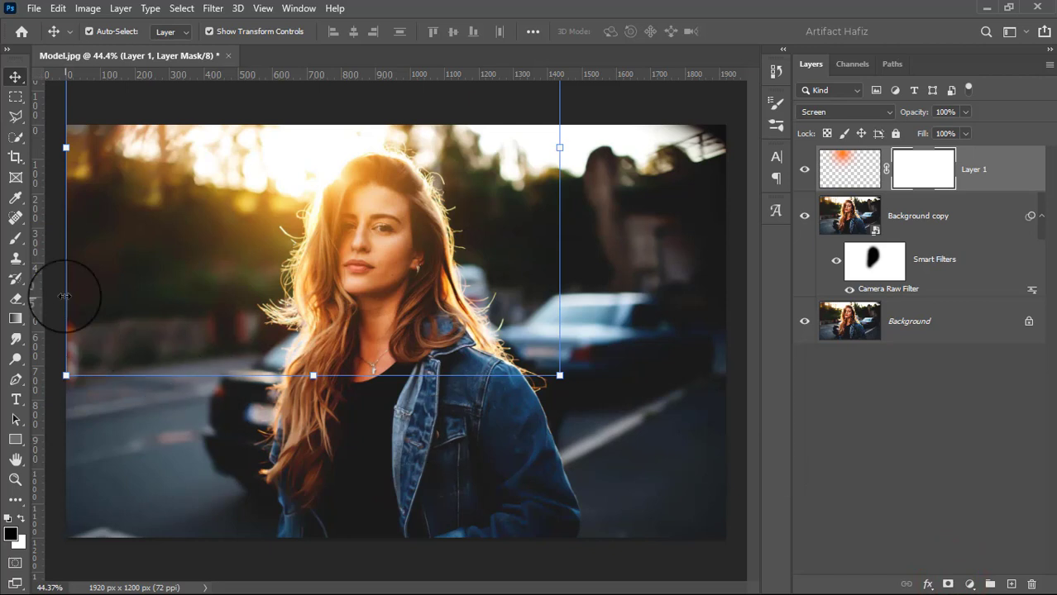
left_click(15, 242)
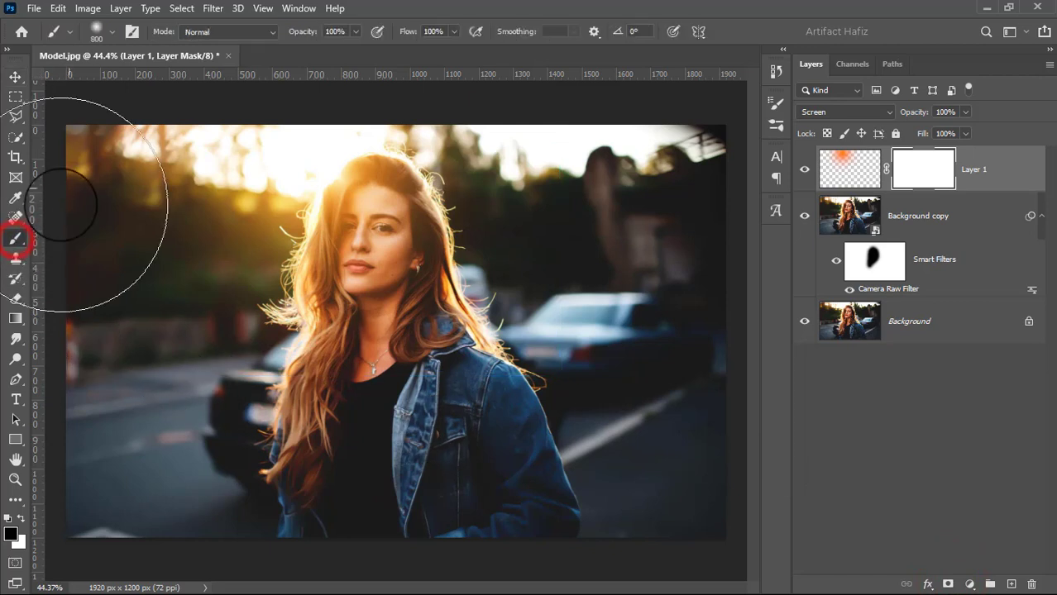
left_click(97, 33)
left_click(91, 231)
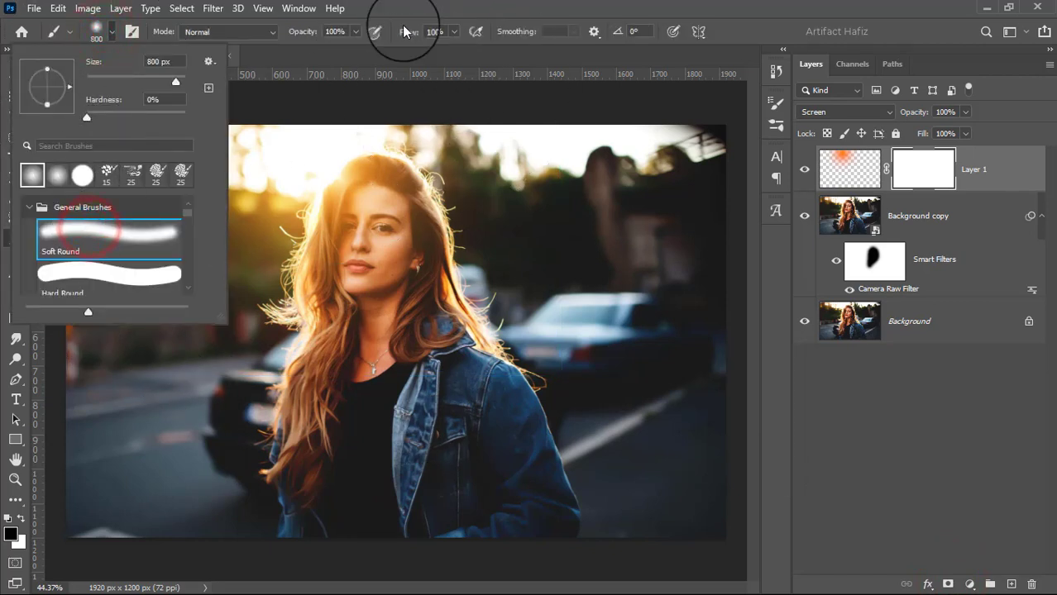
left_click(357, 32)
left_click(295, 48)
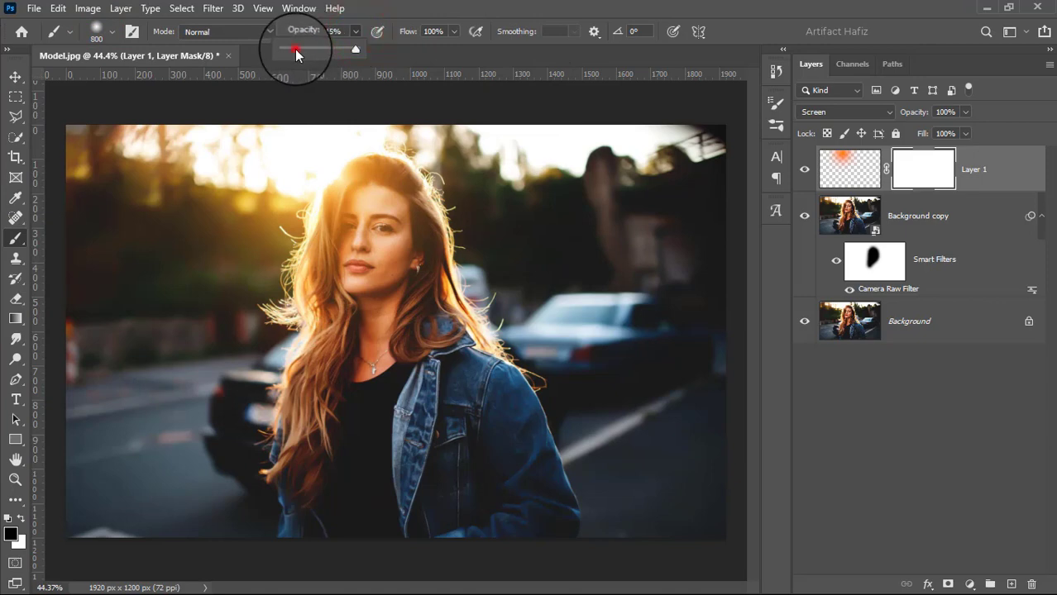
left_click(25, 520)
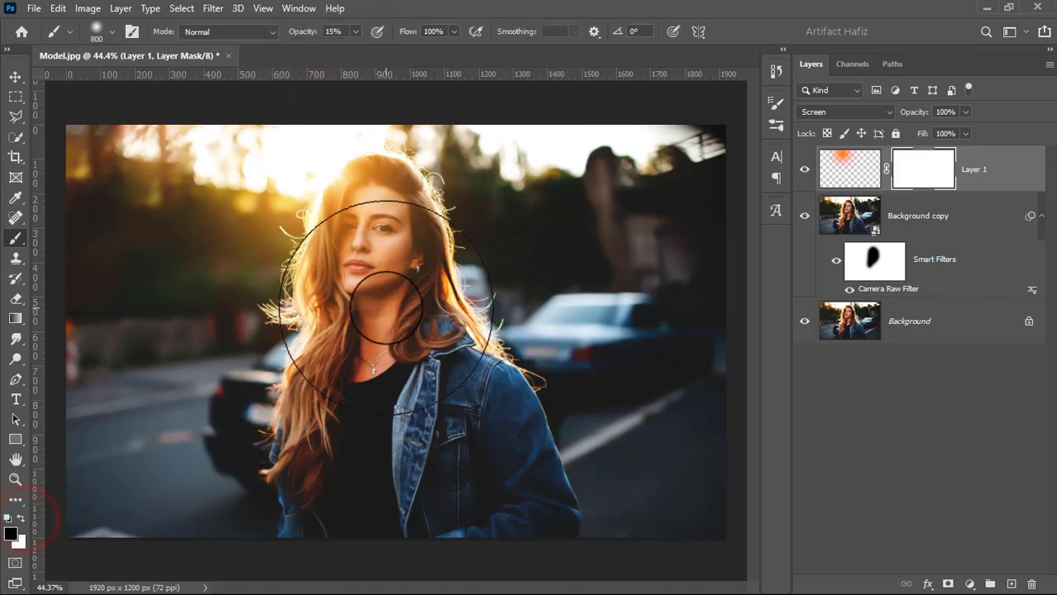
Reduce the brush to 90 px and paint one stroke down the face on the glow layer's mask
key("[")
key("[")
key("[")
key("[")
key("[")
key("[")
key("[")
key("[")
key("[")
key("[")
key("[")
key("[")
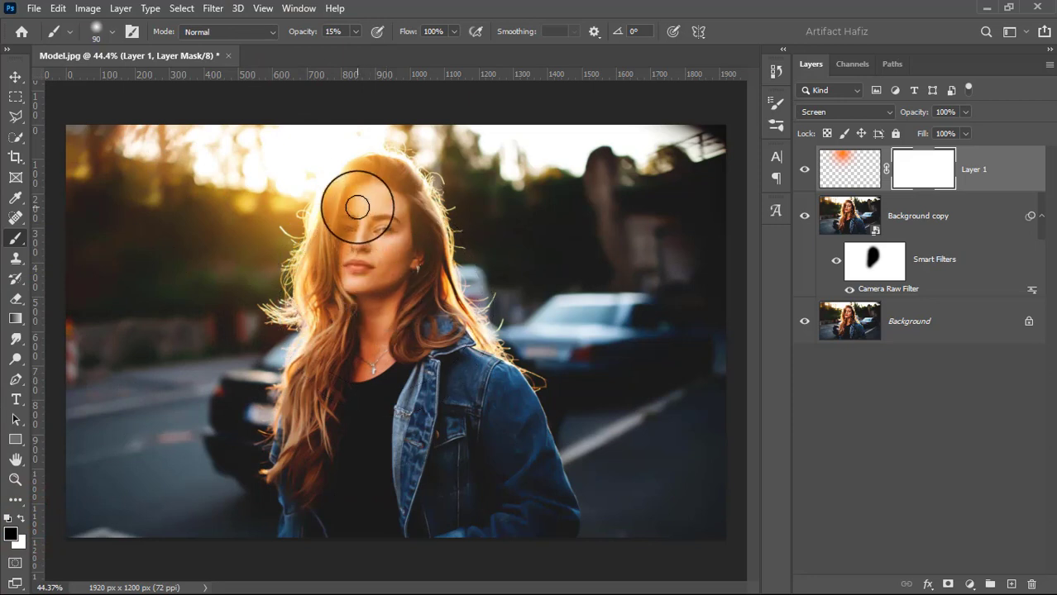
left_click_drag(357, 207, 345, 299)
Enlarge the brush to 250 px, paint over the face and neck on the glow mask, and compare with the glow hidden
key("]")
key("]")
key("]")
key("]")
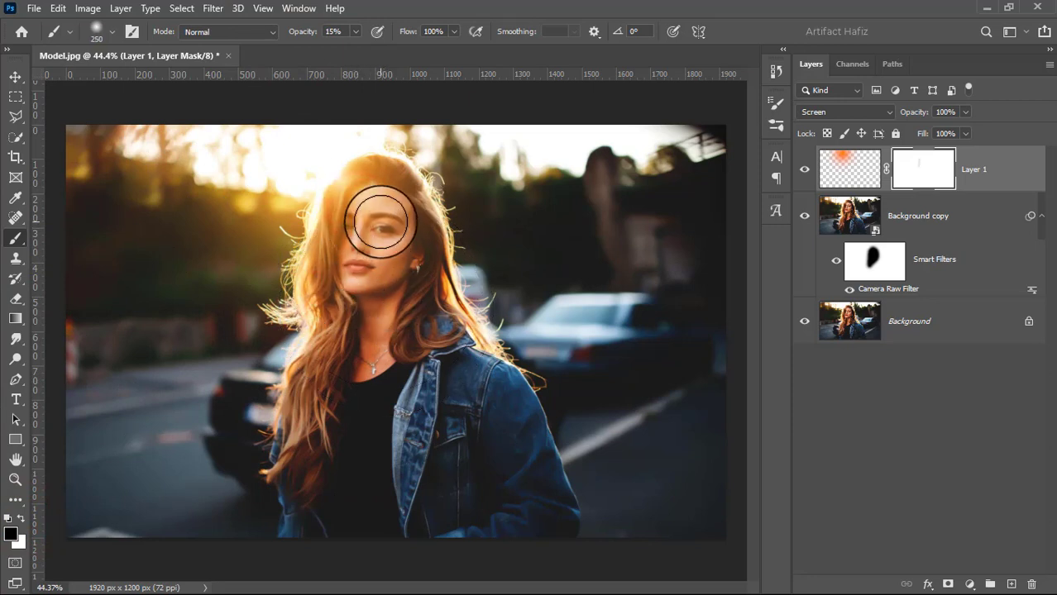
left_click_drag(383, 213, 365, 300)
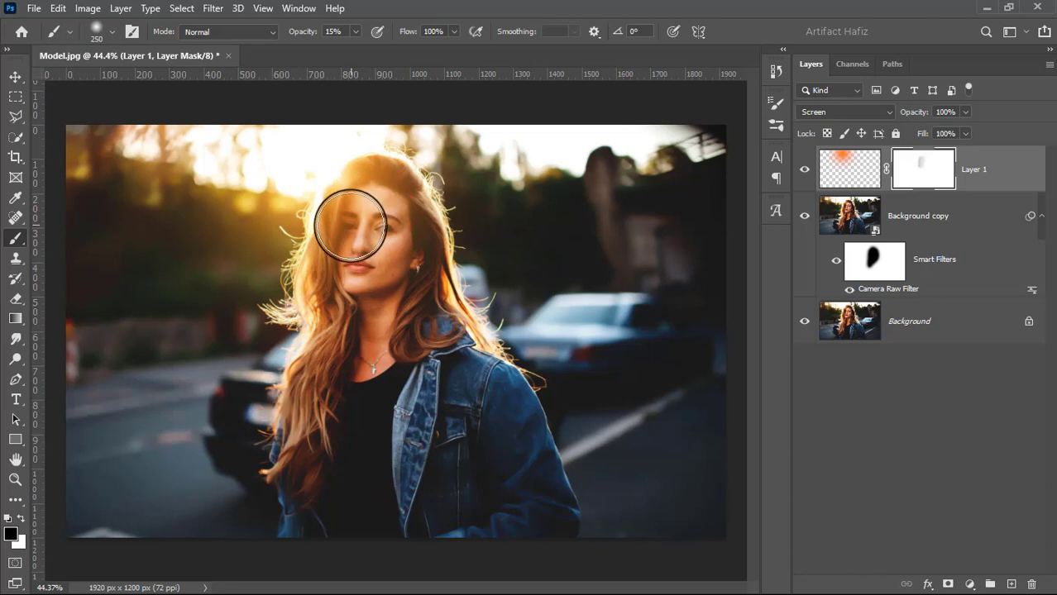
left_click_drag(350, 225, 349, 370)
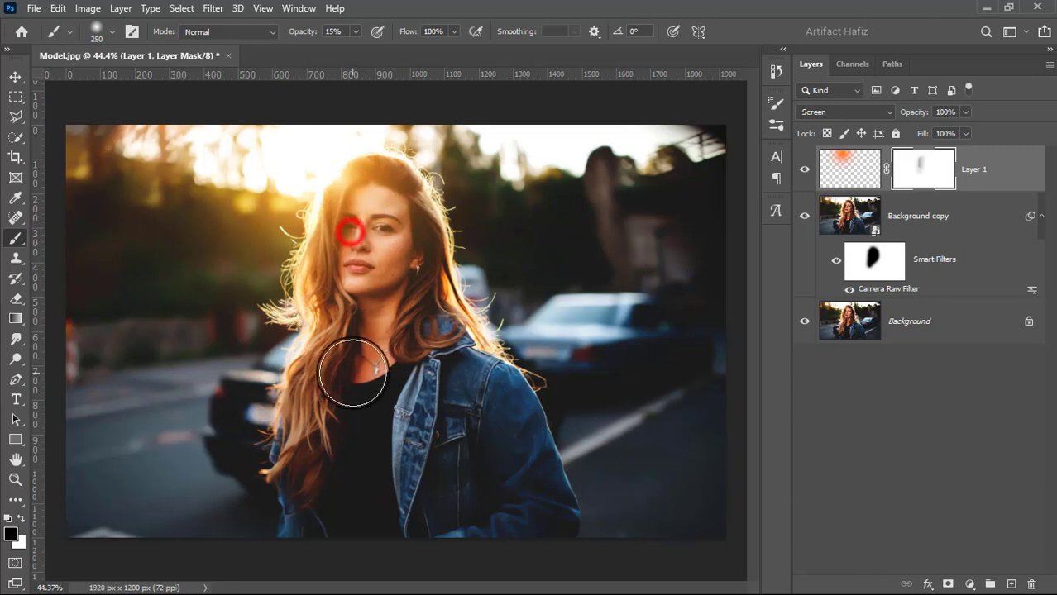
left_click(809, 170)
left_click(809, 171)
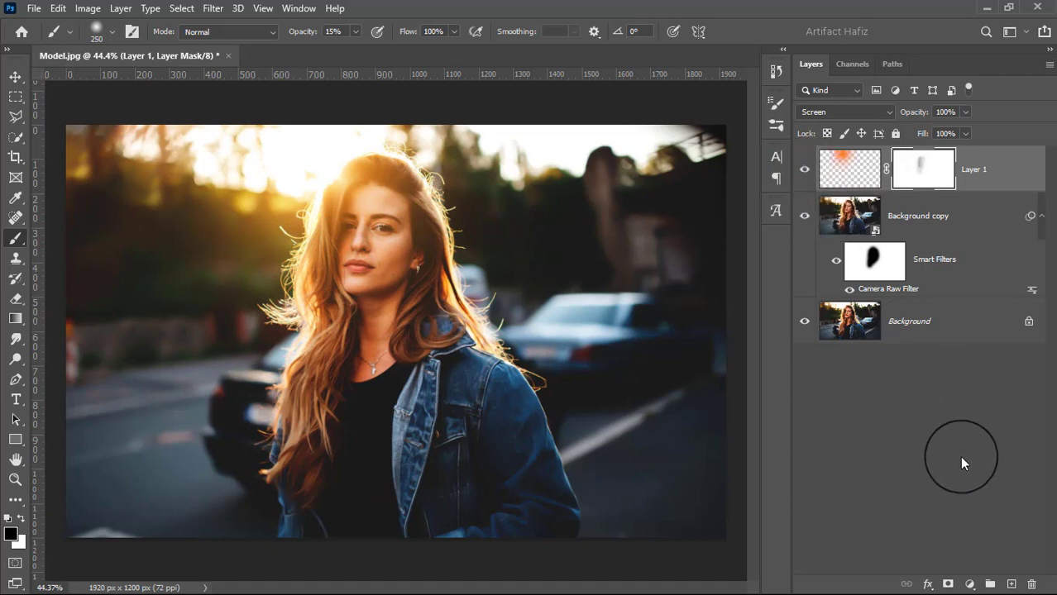
Add a Curves adjustment layer that anchors the lower tones, slightly brightens the upper tones and lifts the black point
left_click(966, 584)
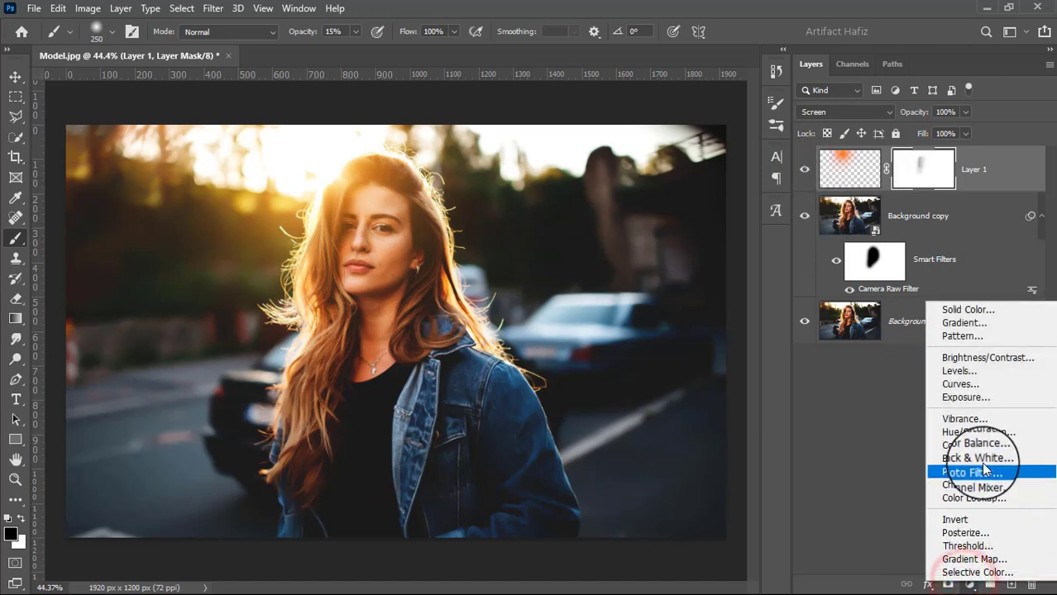
left_click(978, 385)
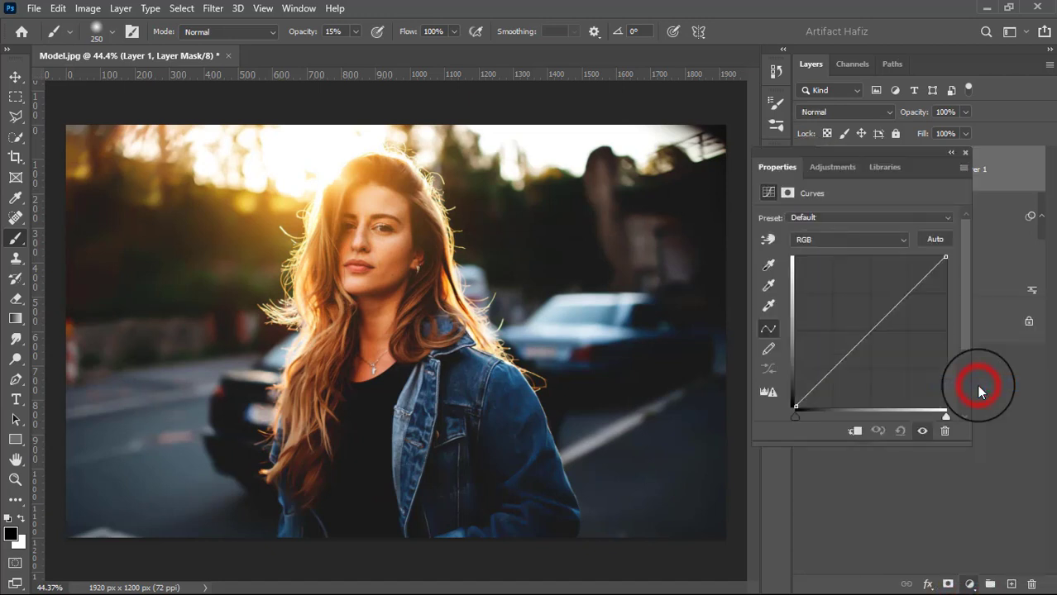
left_click(834, 366)
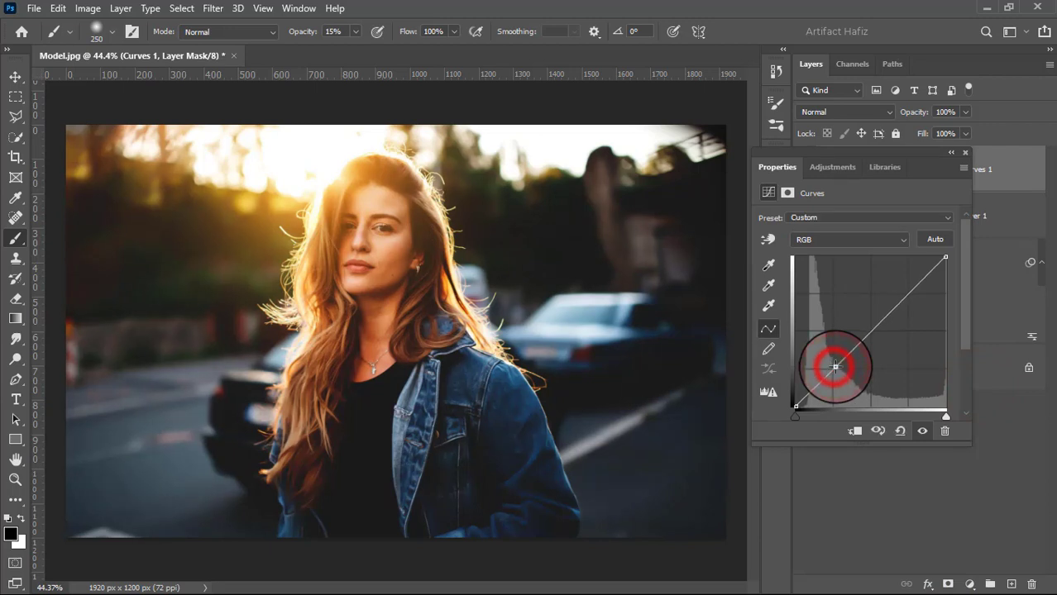
left_click_drag(910, 293, 911, 291)
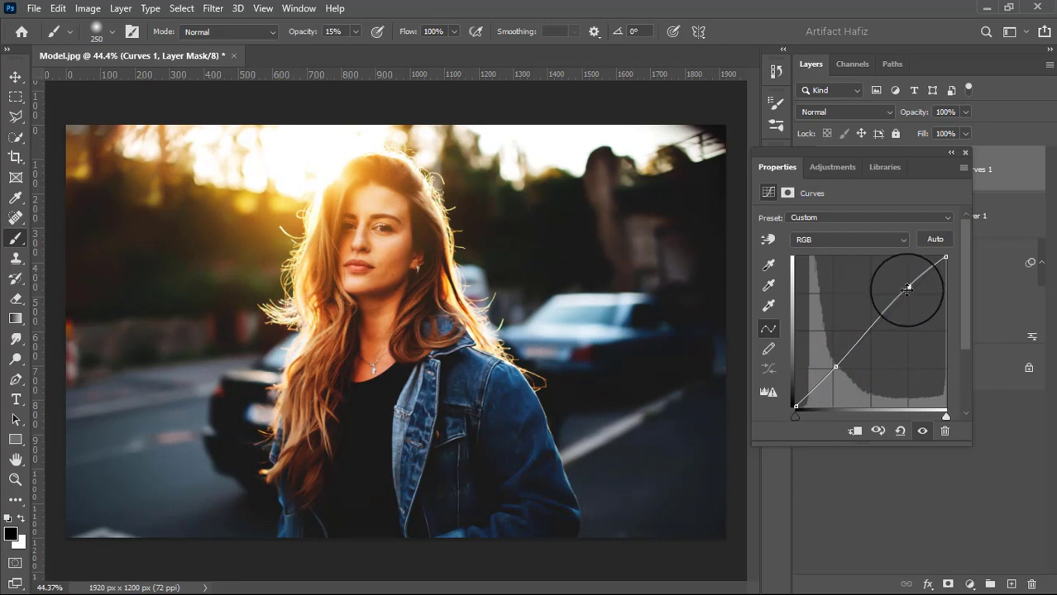
left_click(795, 405)
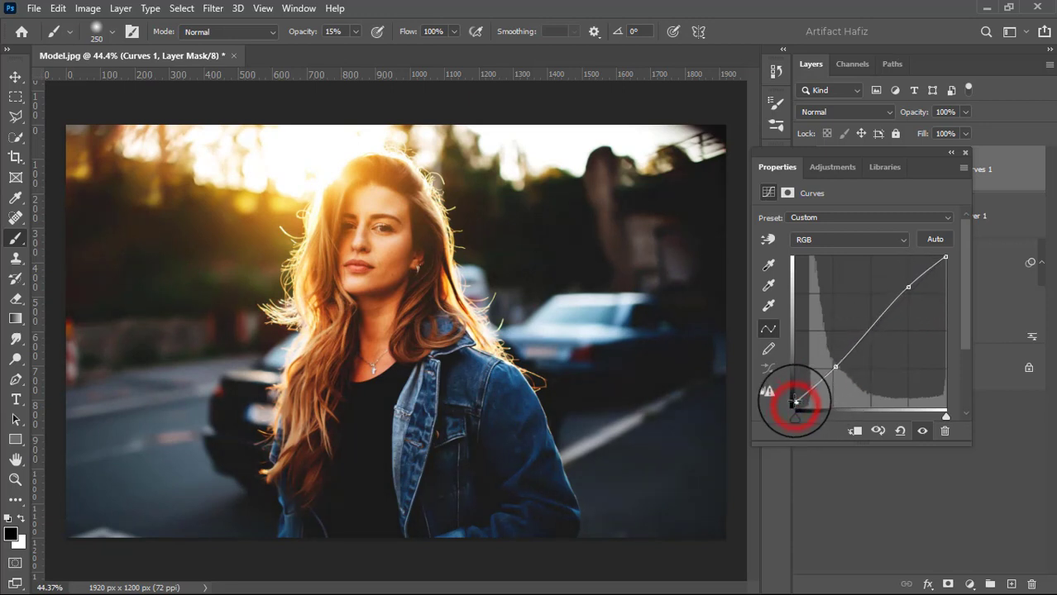
left_click(964, 153)
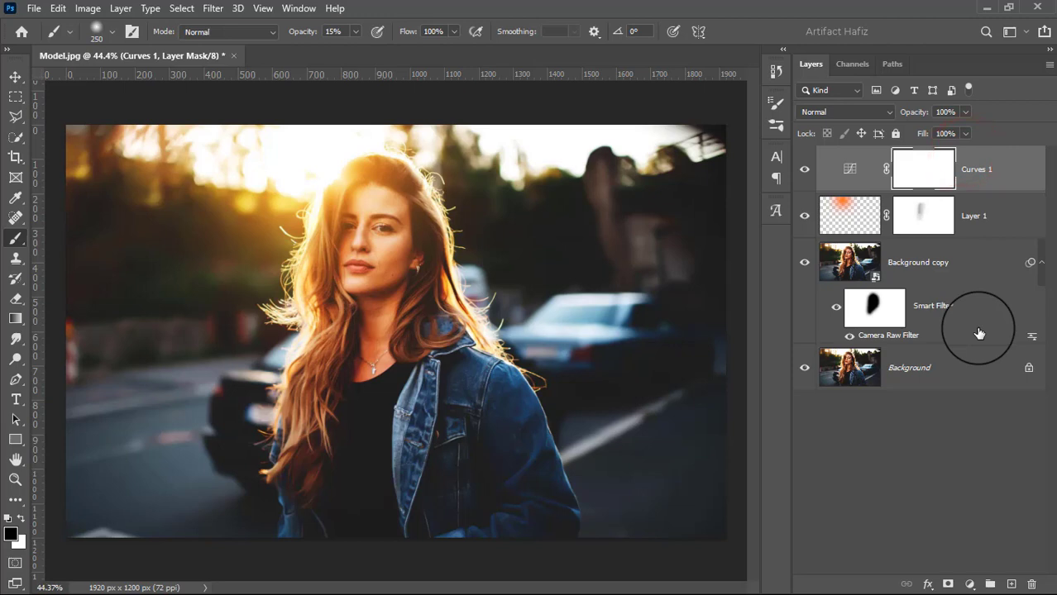
Stamp all visible layers into a new top layer, convert it for smart filters and open the Camera Raw Filter on it
key("ctrl+alt+shift+e")
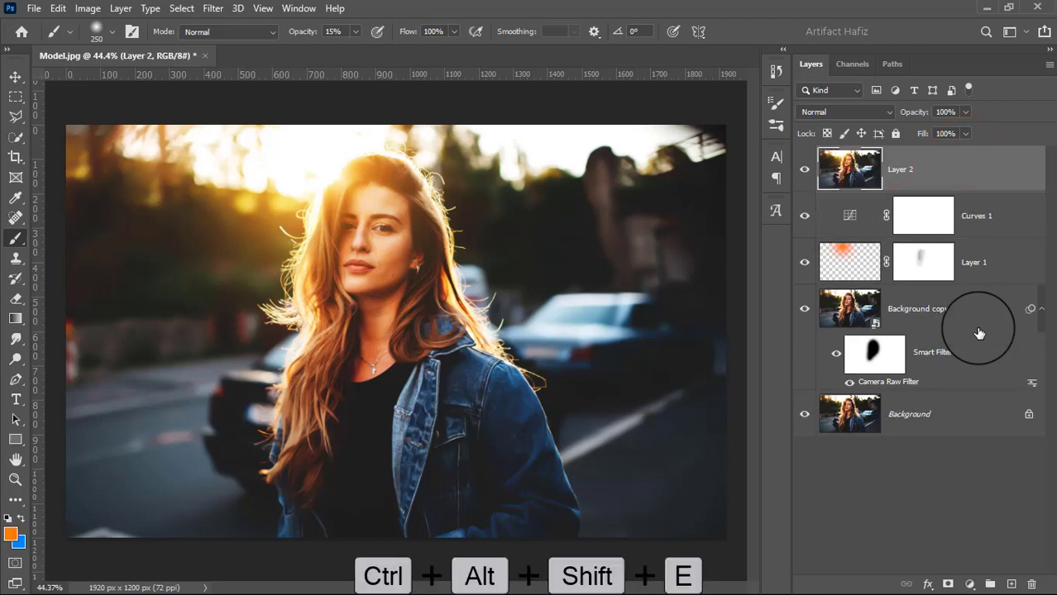
left_click(207, 10)
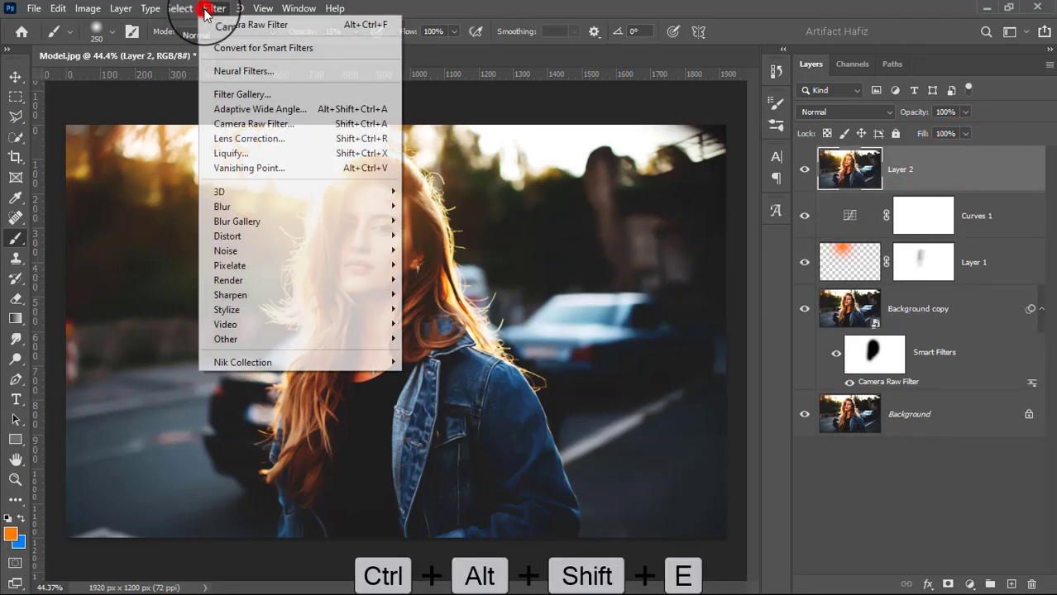
left_click(217, 44)
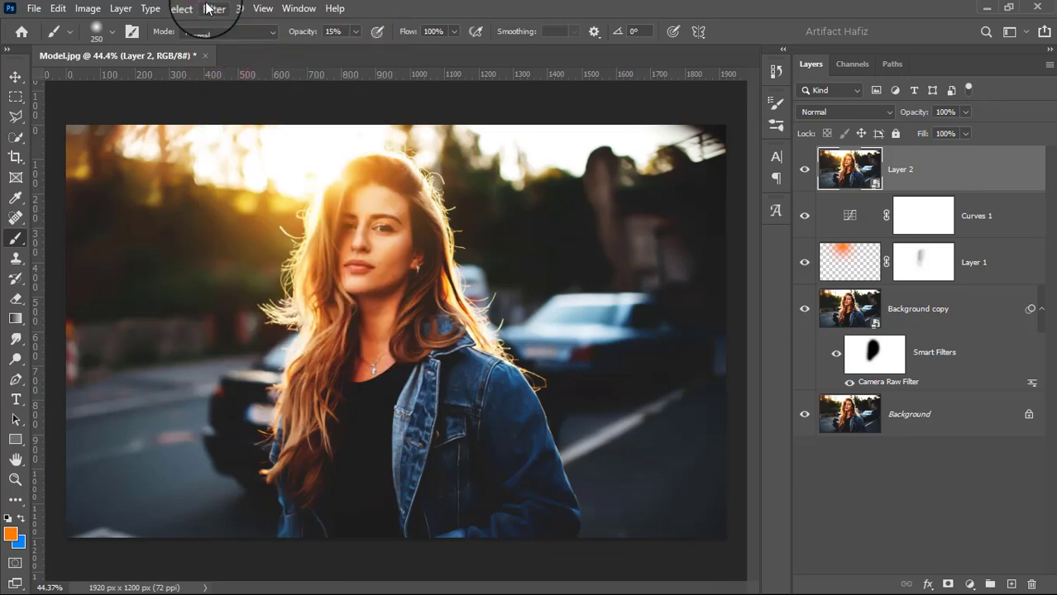
left_click(213, 9)
left_click(237, 124)
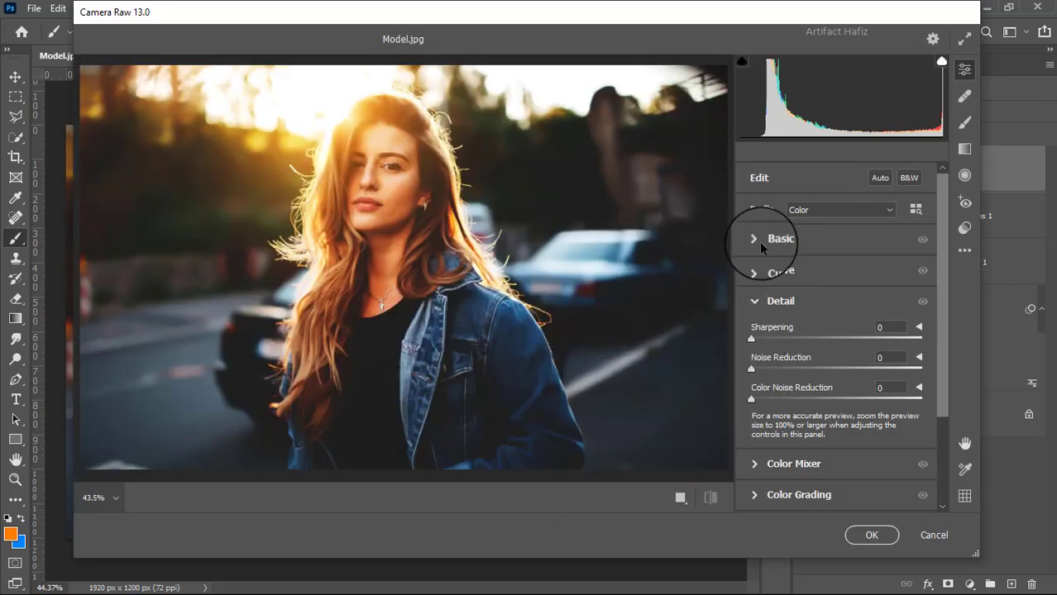
Set the Basic tones to Exposure -0.10, Contrast +6, Highlights -23, Shadows -23, Whites +18 and Blacks +100
left_click(761, 241)
mouse_move(837, 299)
left_mouse_down()
mouse_move(841, 329)
mouse_move(835, 299)
left_mouse_up()
left_click(835, 348)
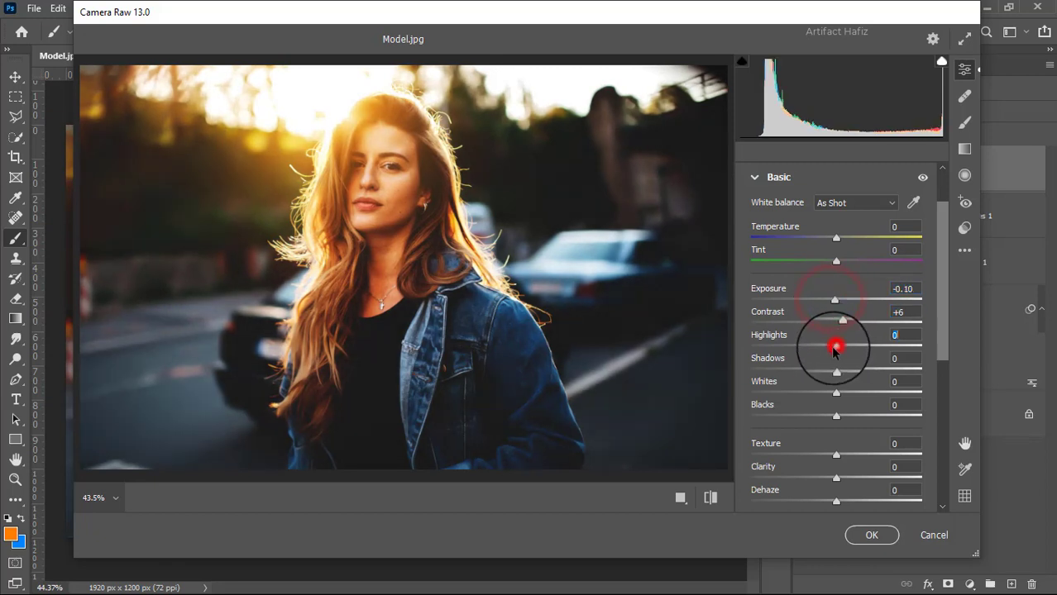
left_click_drag(834, 347, 920, 427)
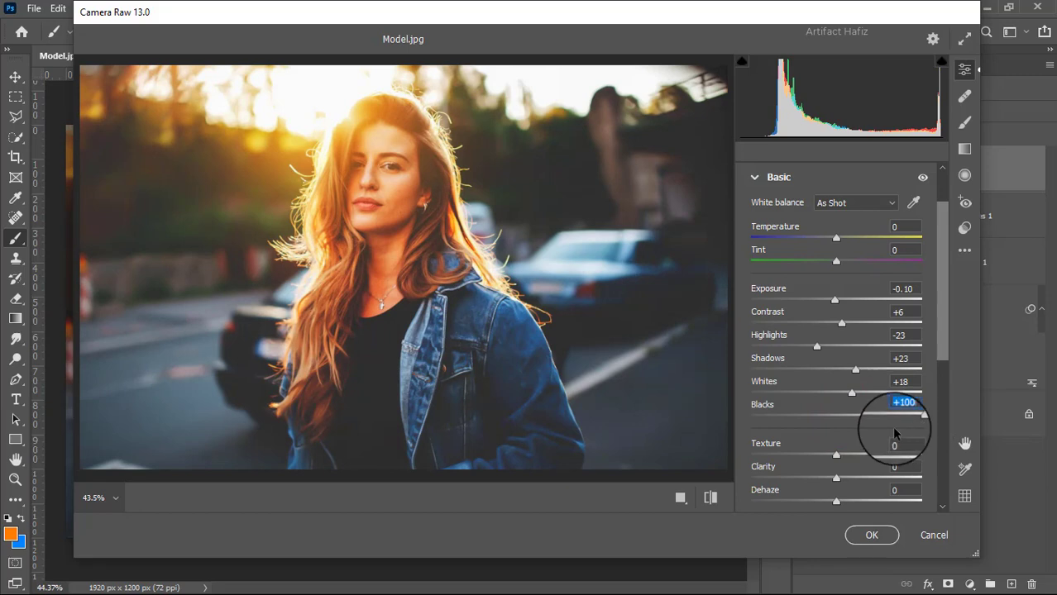
left_click_drag(859, 370, 815, 385)
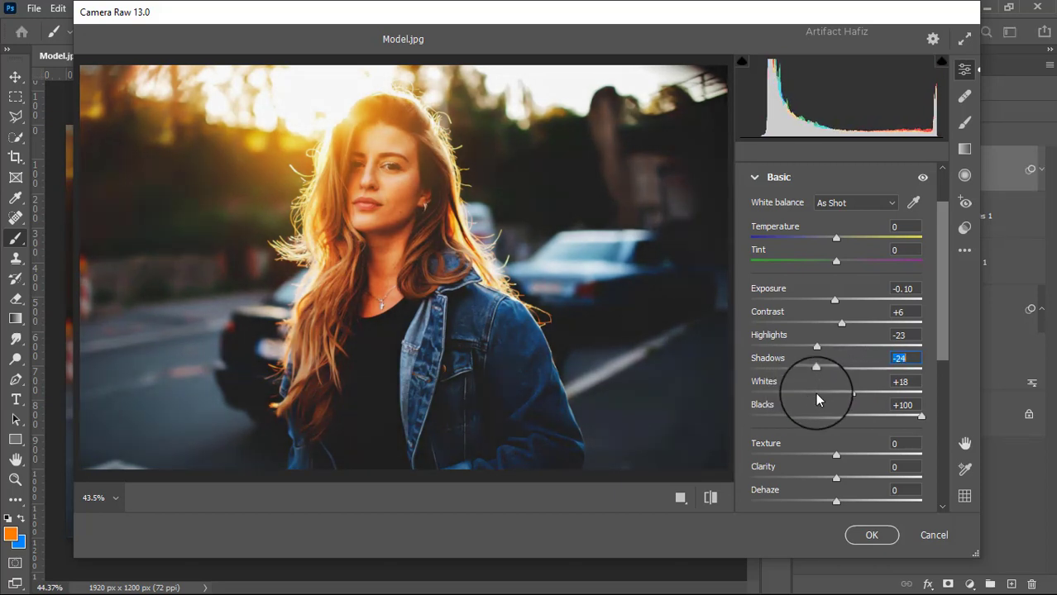
Set Texture to -4, Clarity to +5 and Dehaze to +4
scroll(879, 387, "down", 1)
scroll(878, 386, "down", 2)
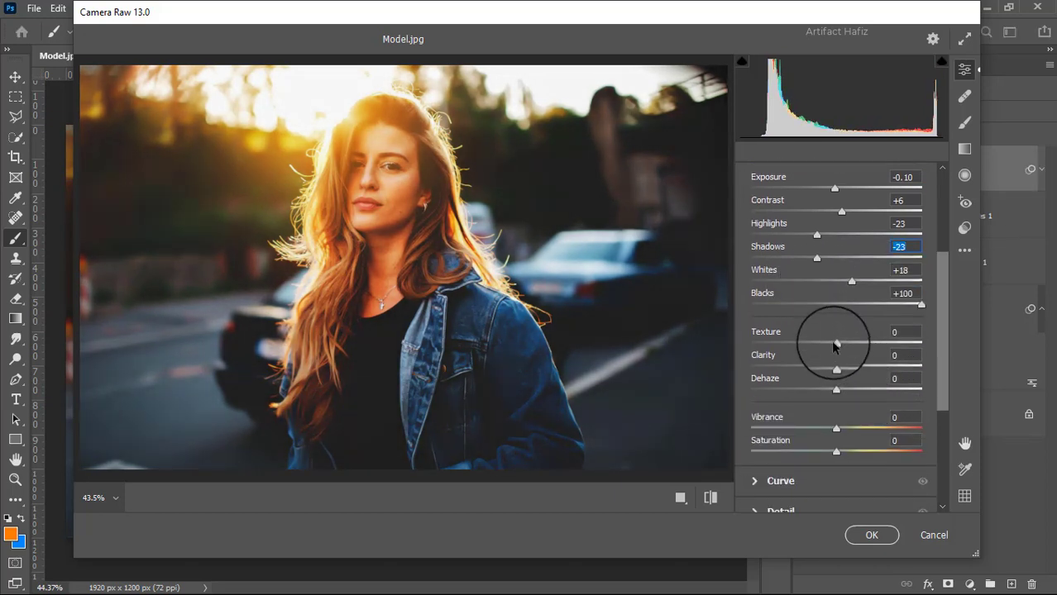
left_click_drag(833, 345, 841, 374)
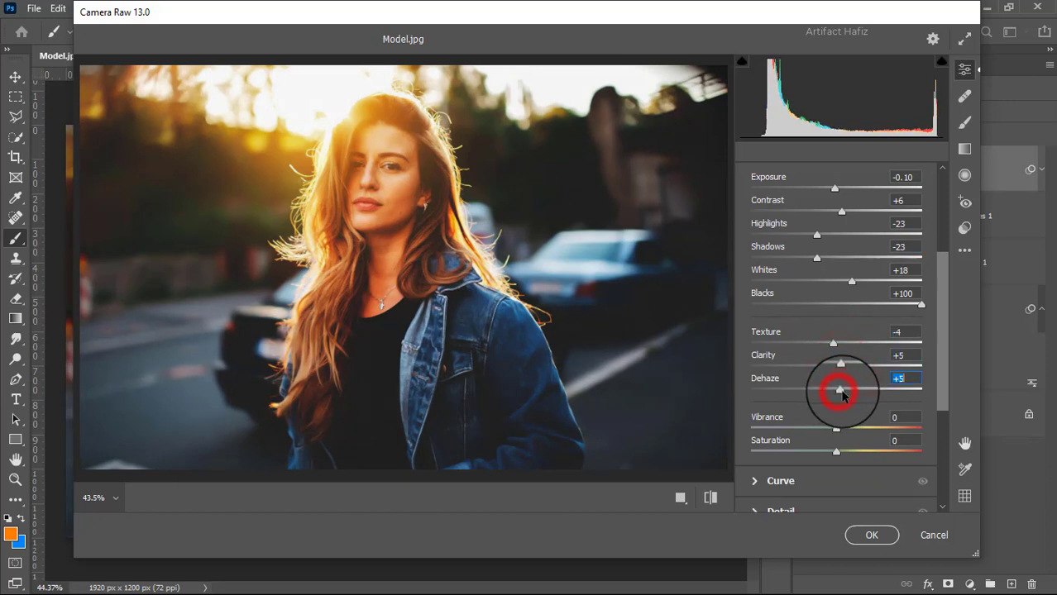
left_click_drag(842, 395, 841, 395)
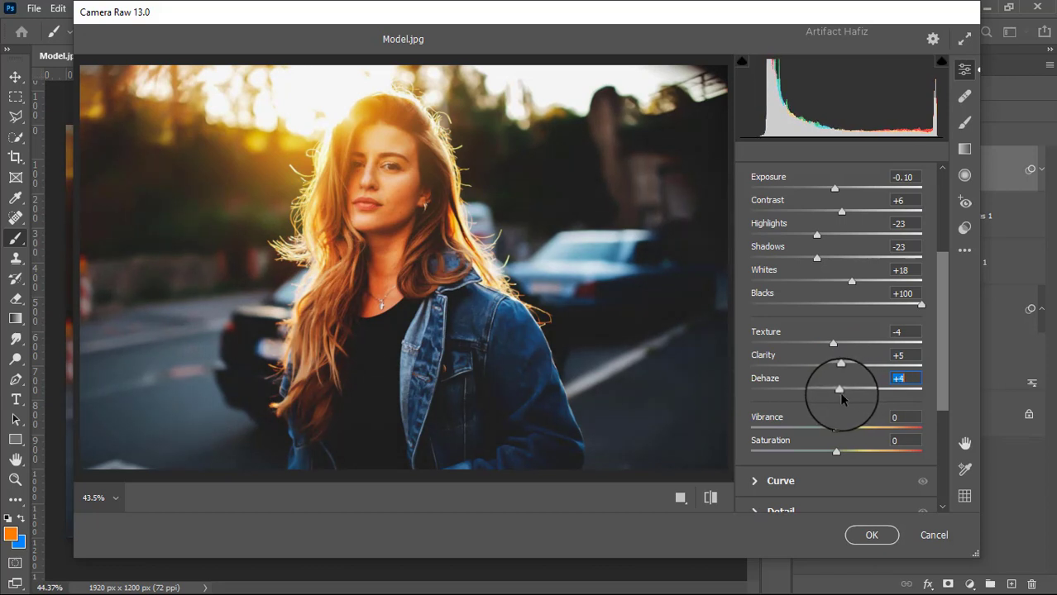
Raise the black point of the blue channel's point curve to an output of 7
scroll(839, 392, "down", 5)
left_click(762, 371)
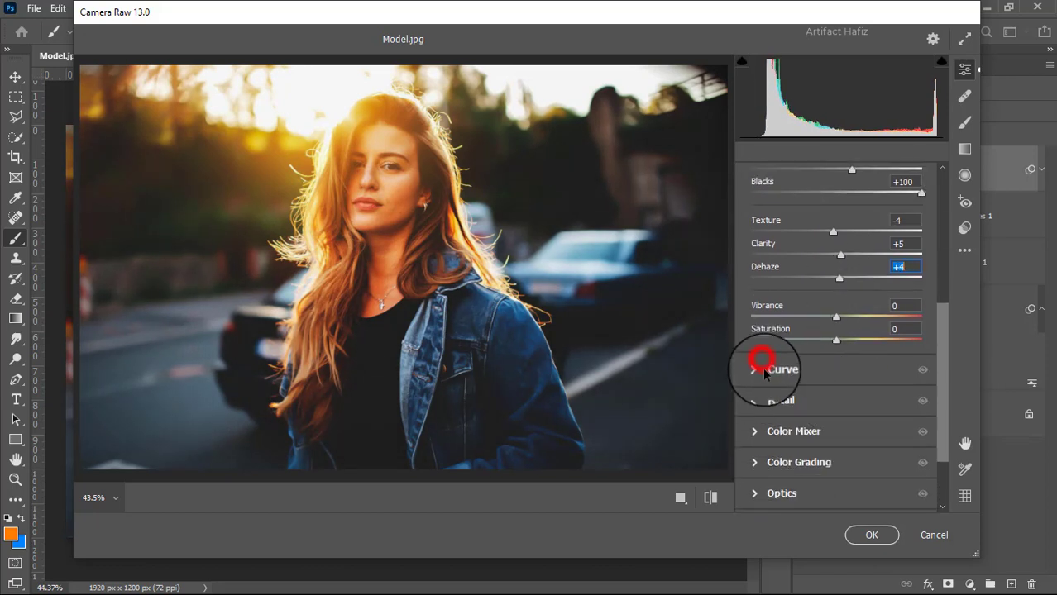
left_click(867, 227)
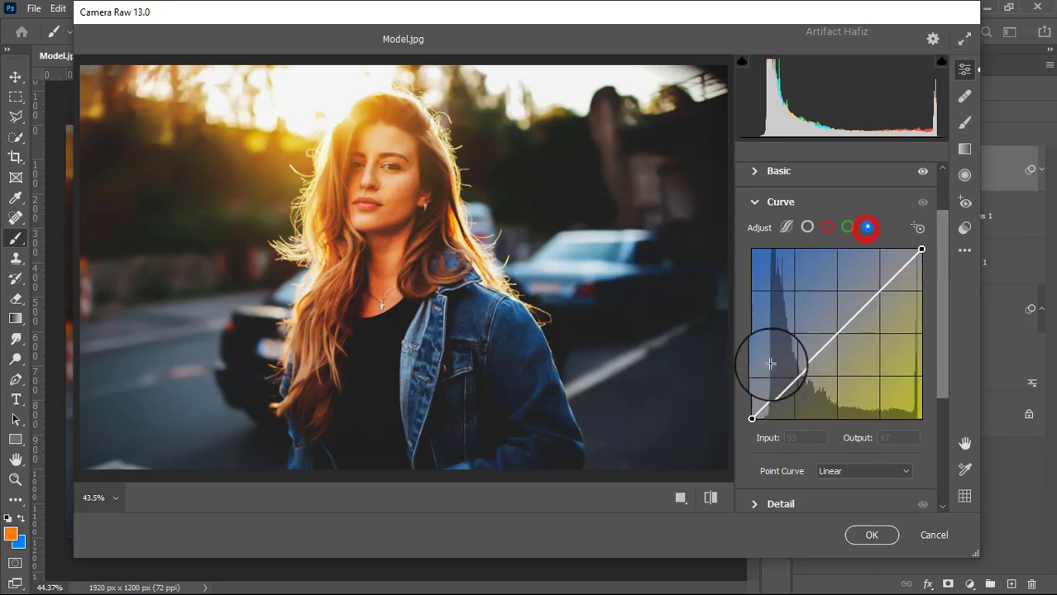
left_click_drag(751, 418, 754, 413)
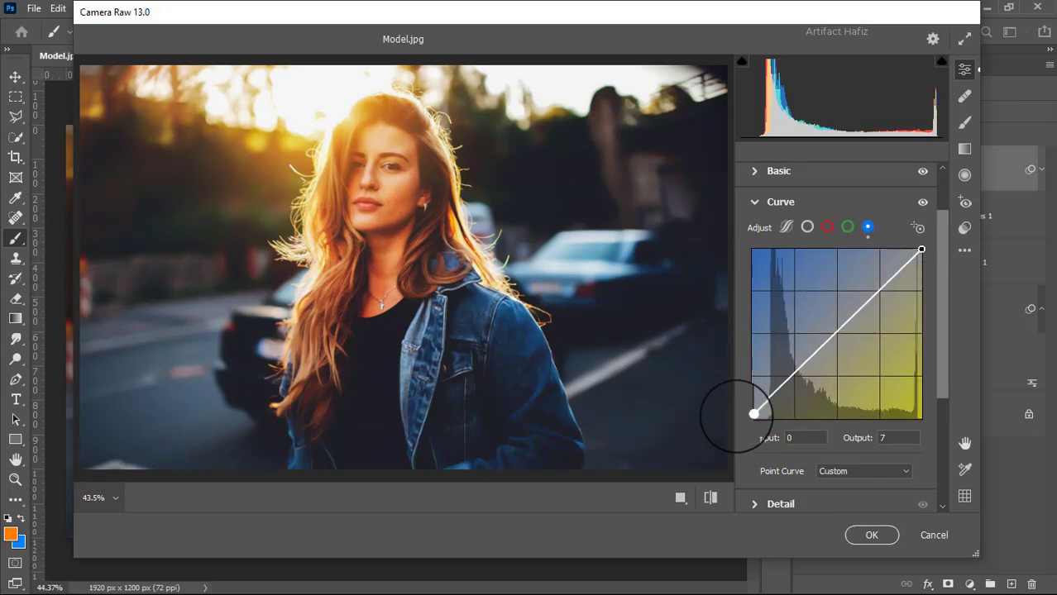
Set Sharpening to 23 and Noise Reduction to 10 in the Detail settings
scroll(819, 373, "down", 1)
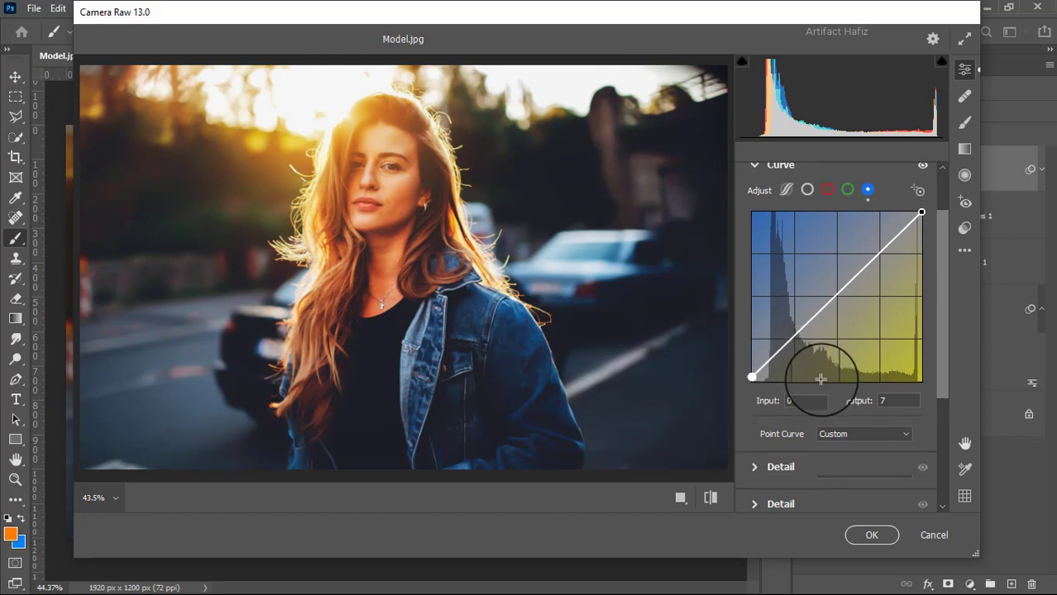
scroll(823, 376, "down", 3)
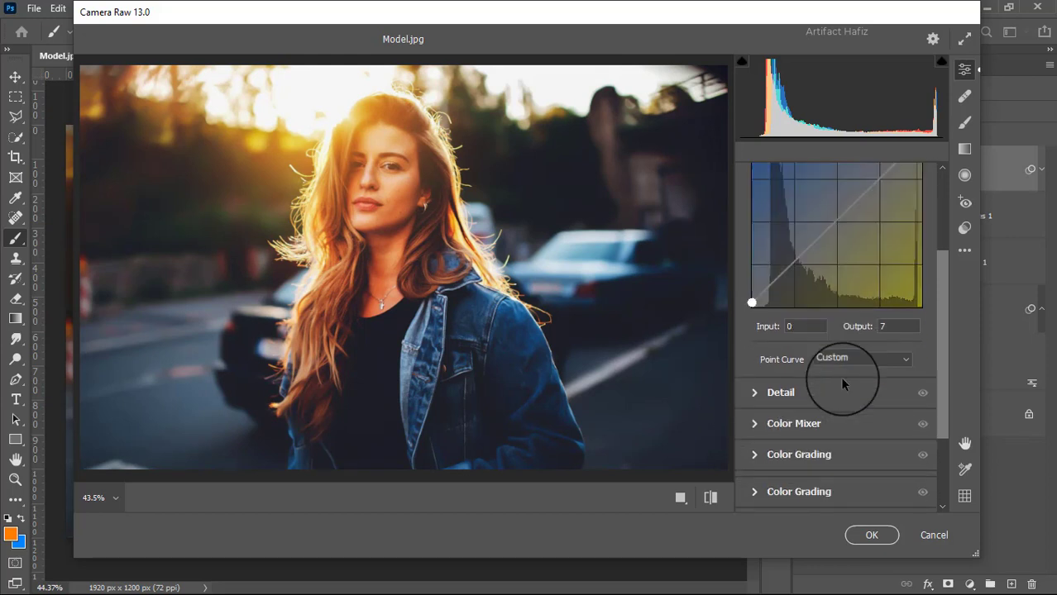
left_click(757, 355)
left_click_drag(753, 340, 759, 372)
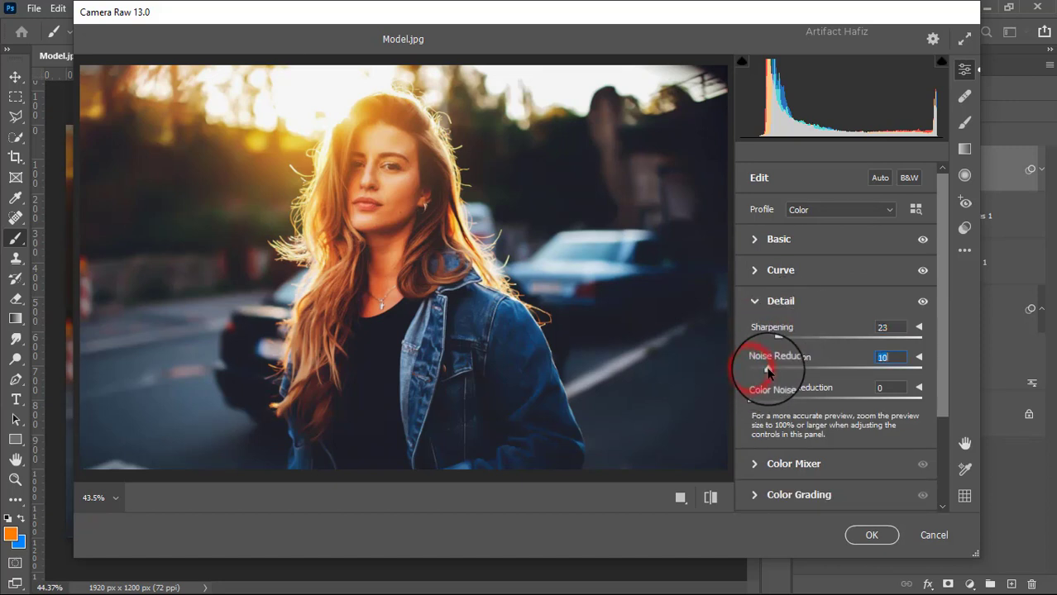
Set the Color Mixer saturation to Reds +5, Oranges -11, Yellows +5, Greens +13, Aquas -15 and Blues -51
scroll(789, 363, "down", 2)
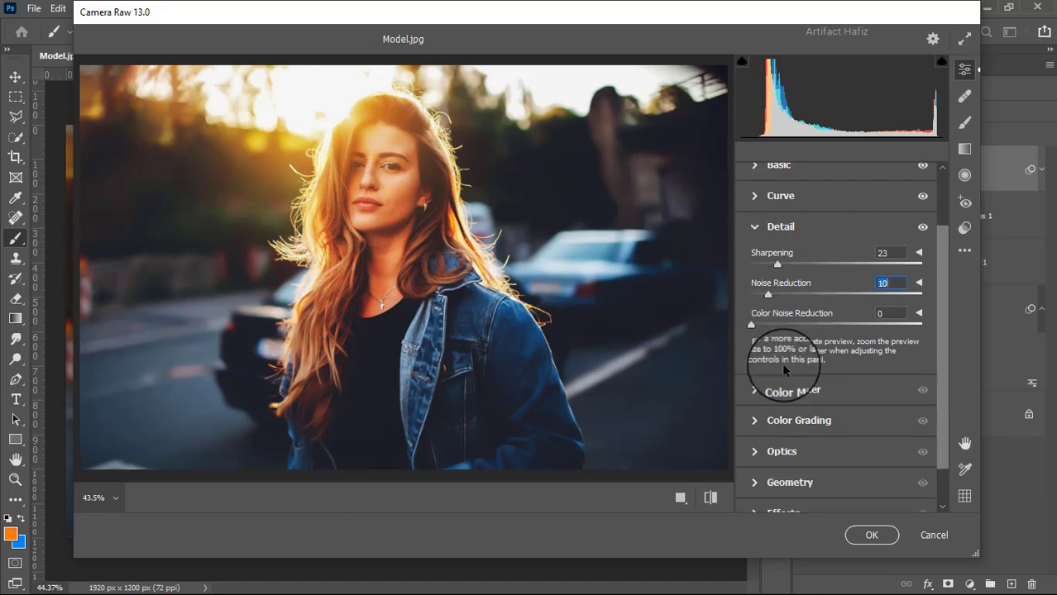
left_click(755, 392)
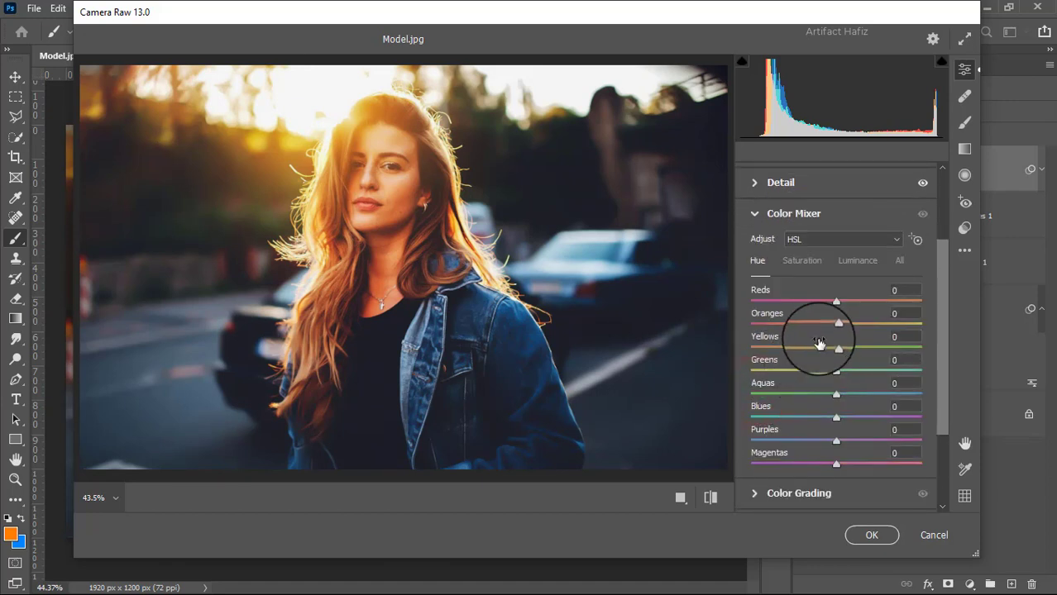
left_click(800, 261)
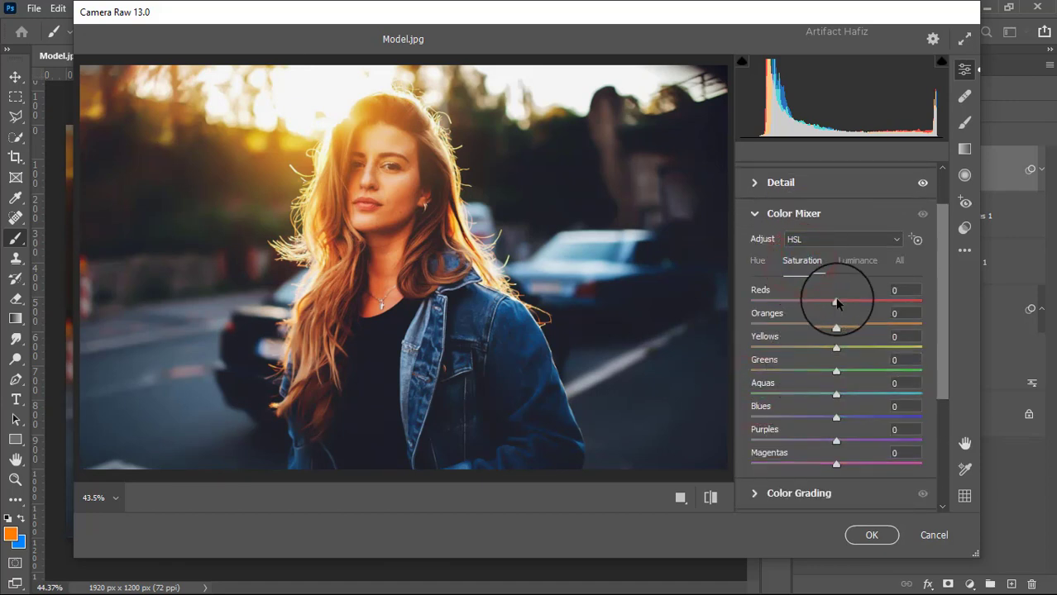
left_click_drag(846, 300, 853, 370)
left_click_drag(840, 395, 781, 405)
left_click_drag(848, 406, 791, 434)
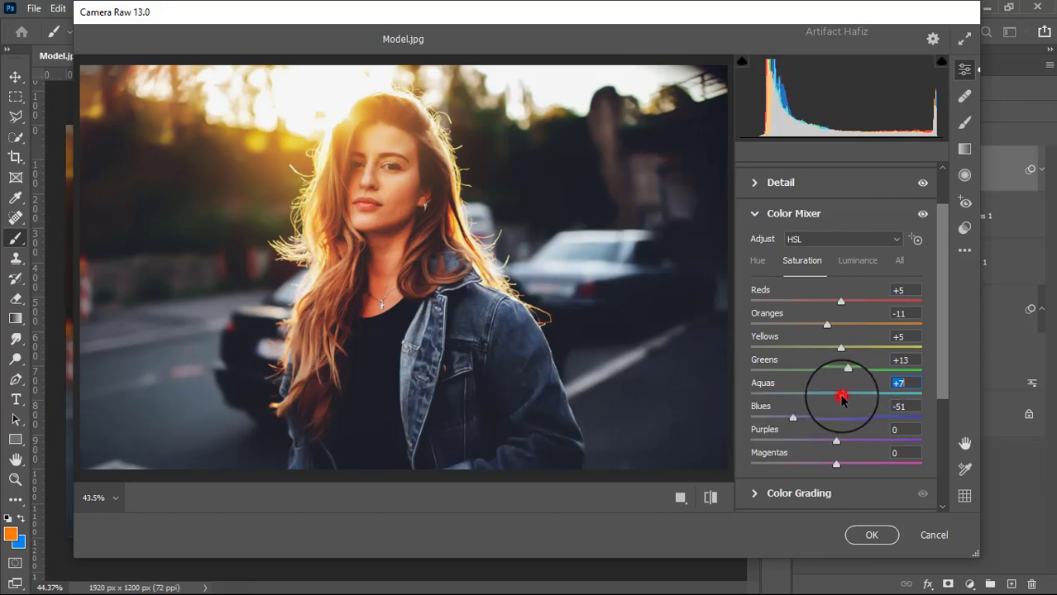
left_click_drag(842, 398, 824, 395)
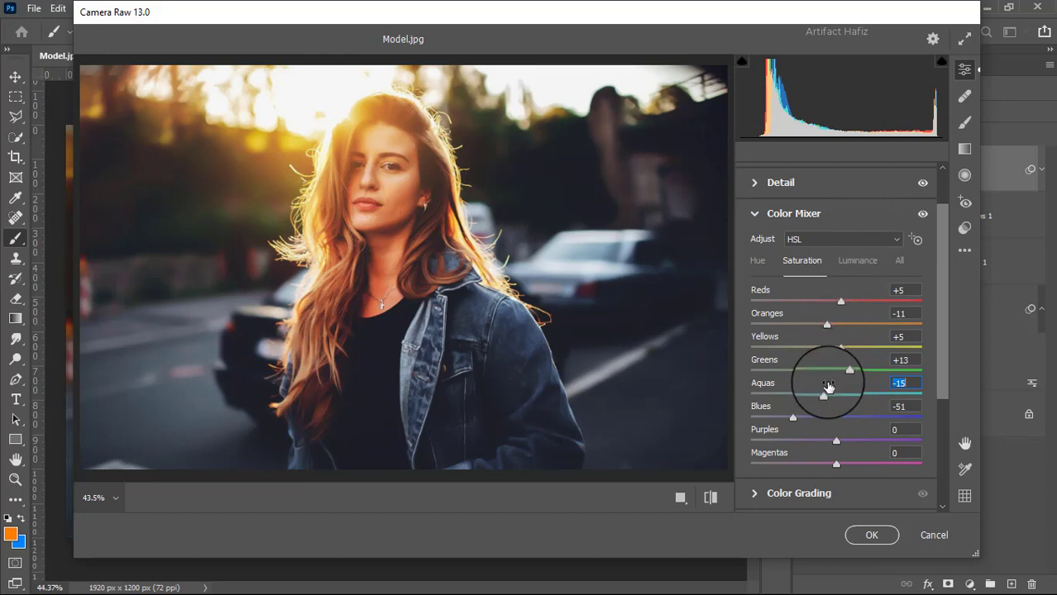
Set the Color Mixer luminance to Oranges +5, Aquas +10 and Blues +32
left_click(856, 261)
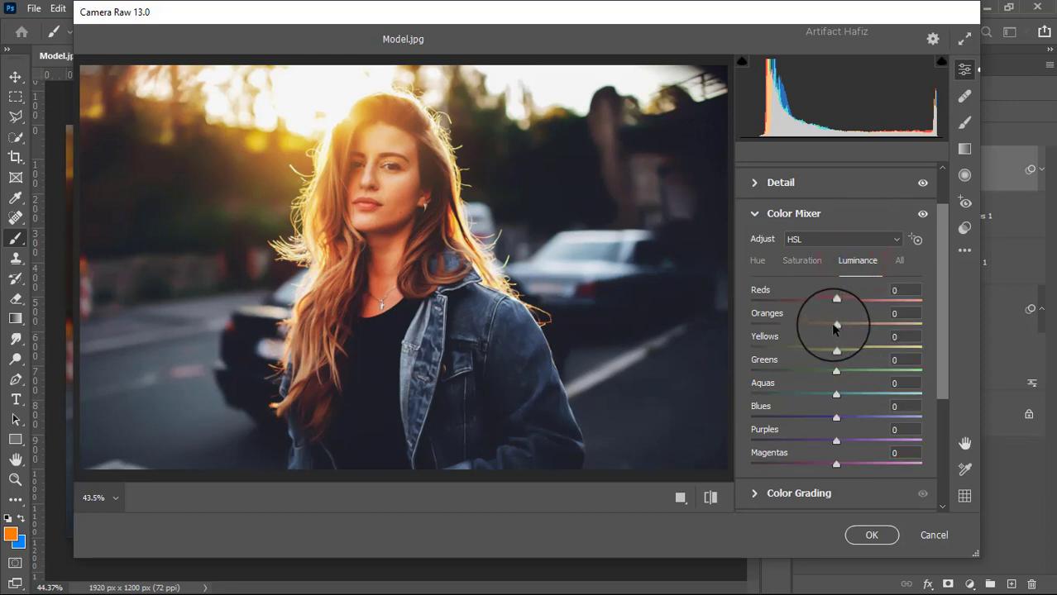
left_click_drag(839, 324, 844, 326)
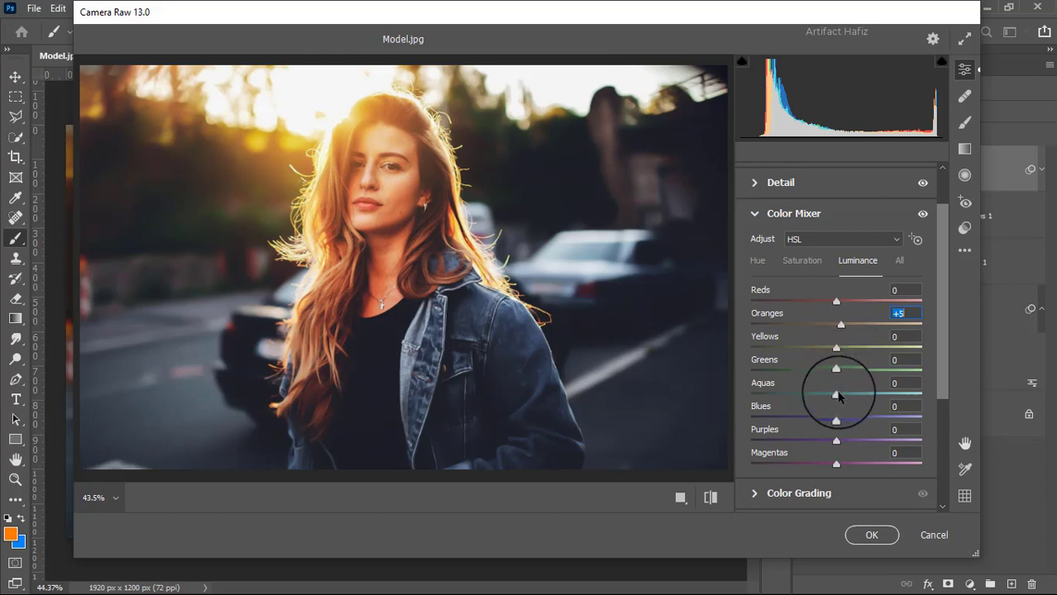
left_click_drag(838, 396, 863, 422)
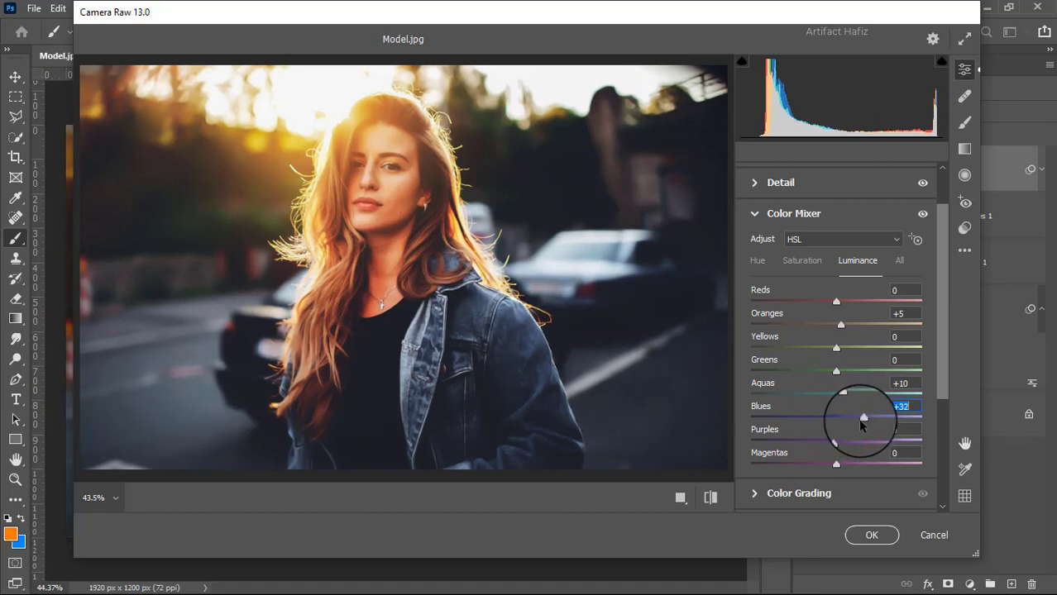
Set the Color Mixer hue to Aquas +78 and Blues +41
left_click(758, 261)
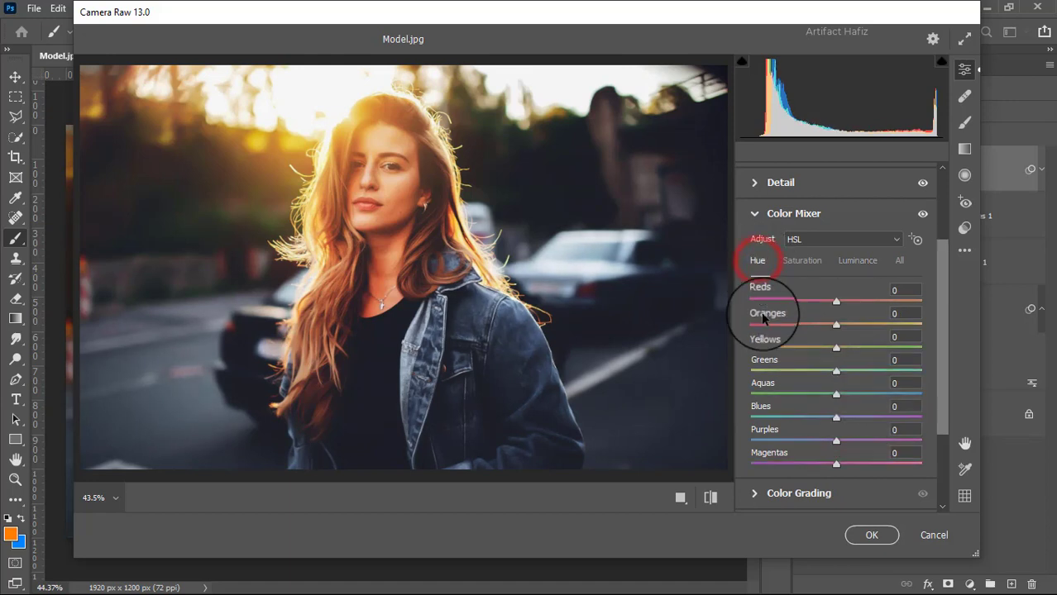
left_click_drag(837, 421, 901, 395)
Color grade the shadows to hue 169, saturation 11 and the highlights to hue 50, saturation 17
scroll(906, 388, "down", 3)
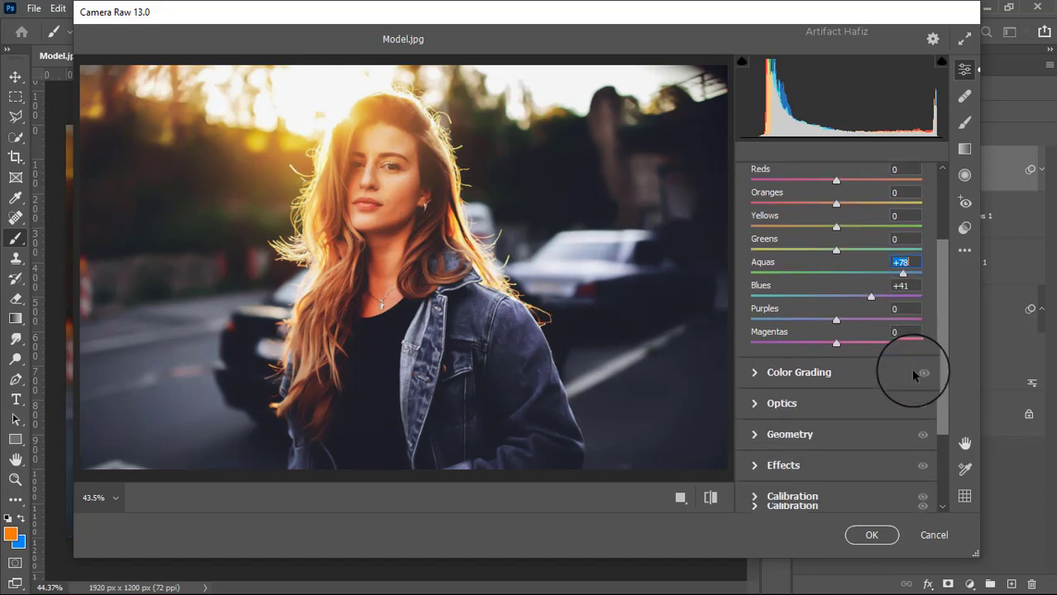
left_click(768, 373)
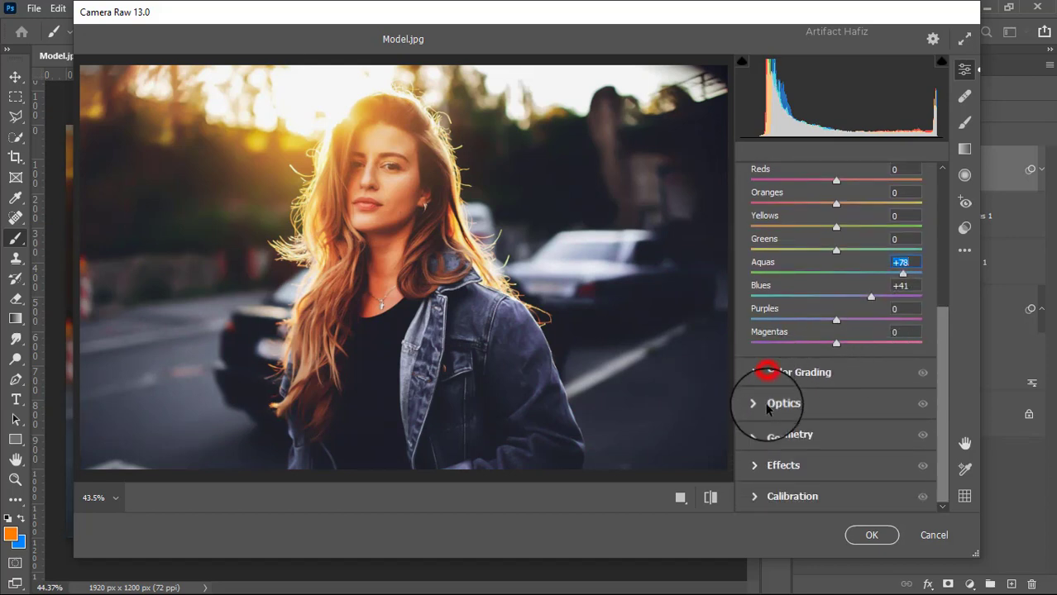
left_click_drag(784, 408, 782, 407)
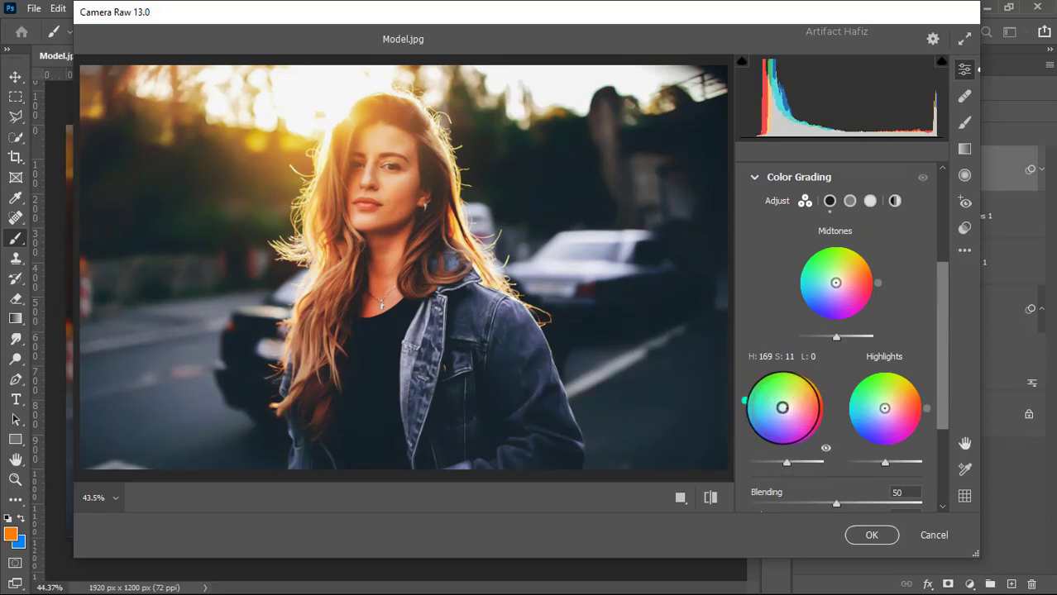
left_click_drag(887, 412, 901, 401)
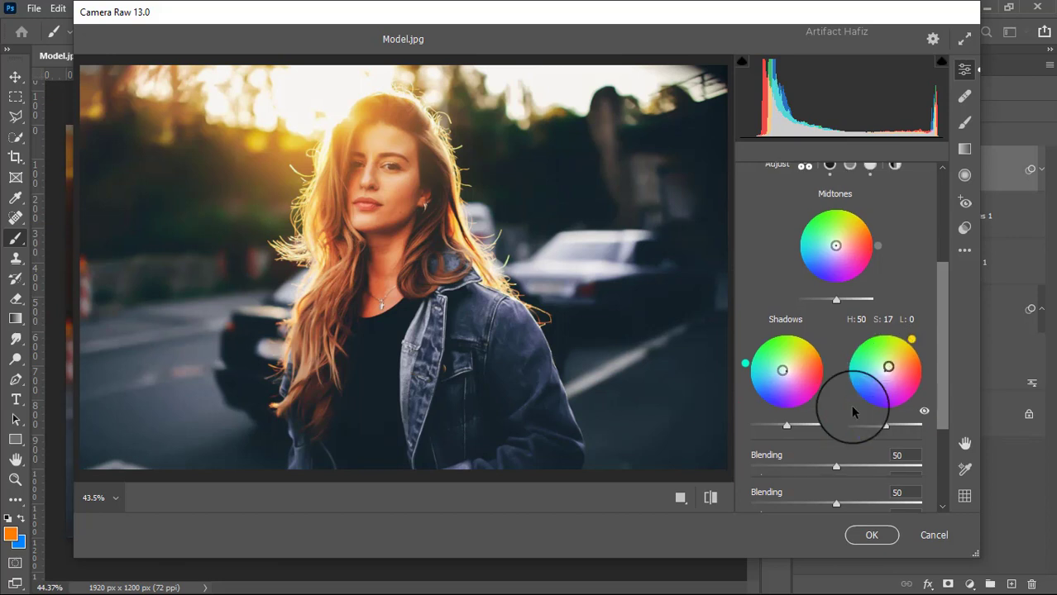
Add a slight dark vignette to the photo in the effects settings, with vignetting at about -3
scroll(852, 405, "down", 5)
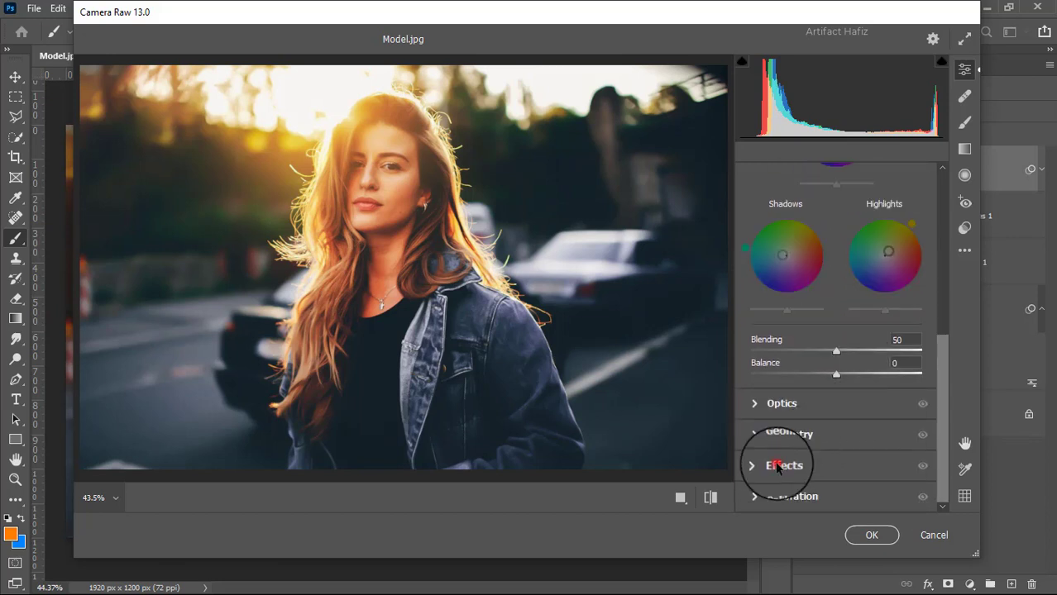
left_click(777, 466)
left_click_drag(833, 342, 830, 339)
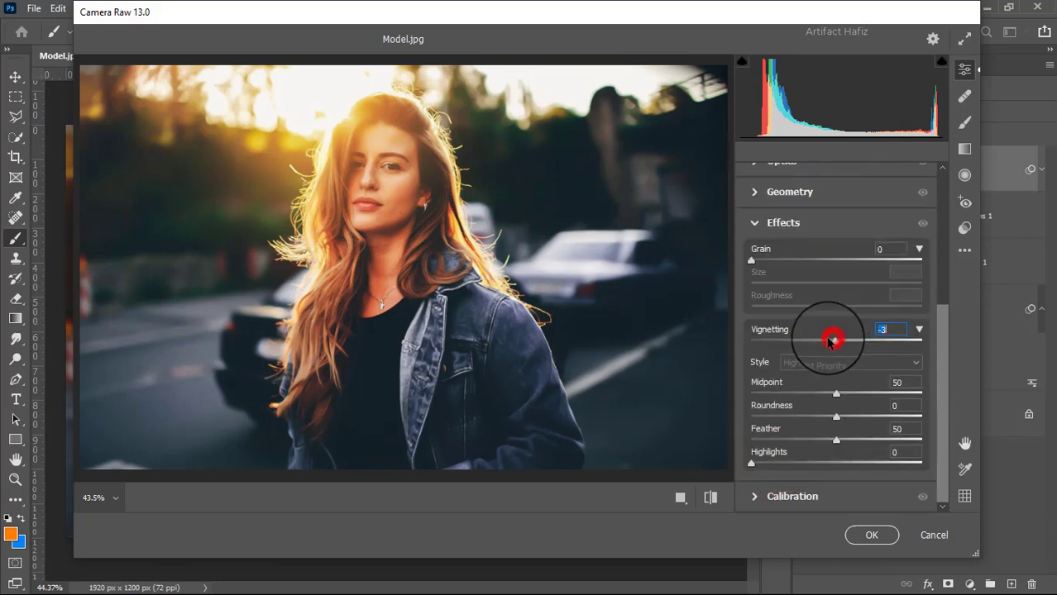
Calibrate the primary saturations to Red -6, Green +3 and Blue +5, and apply the Camera Raw filter
left_click(774, 497)
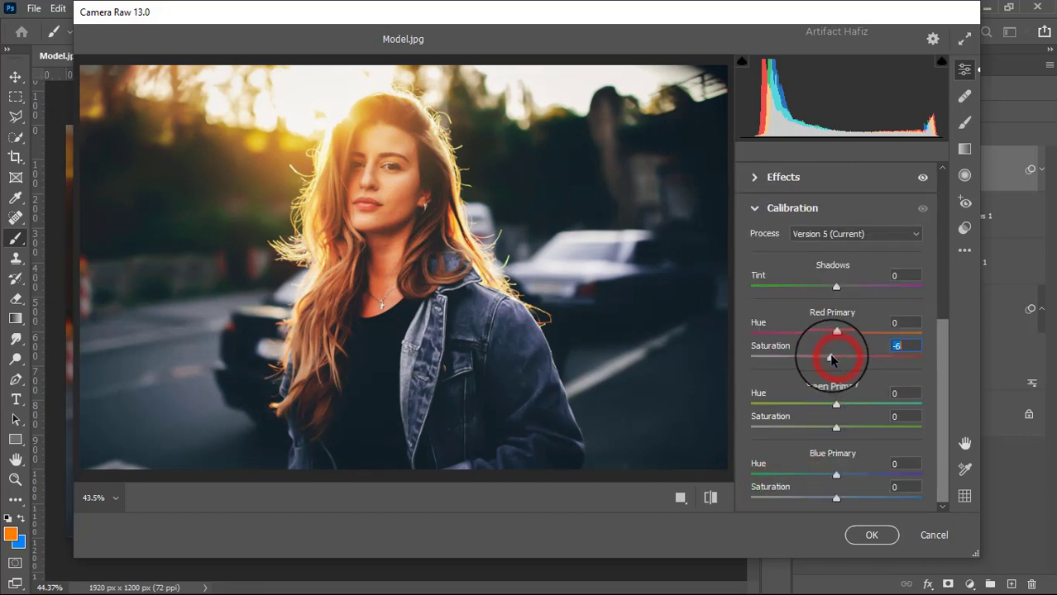
left_click_drag(831, 357, 831, 357)
left_click_drag(836, 428, 839, 428)
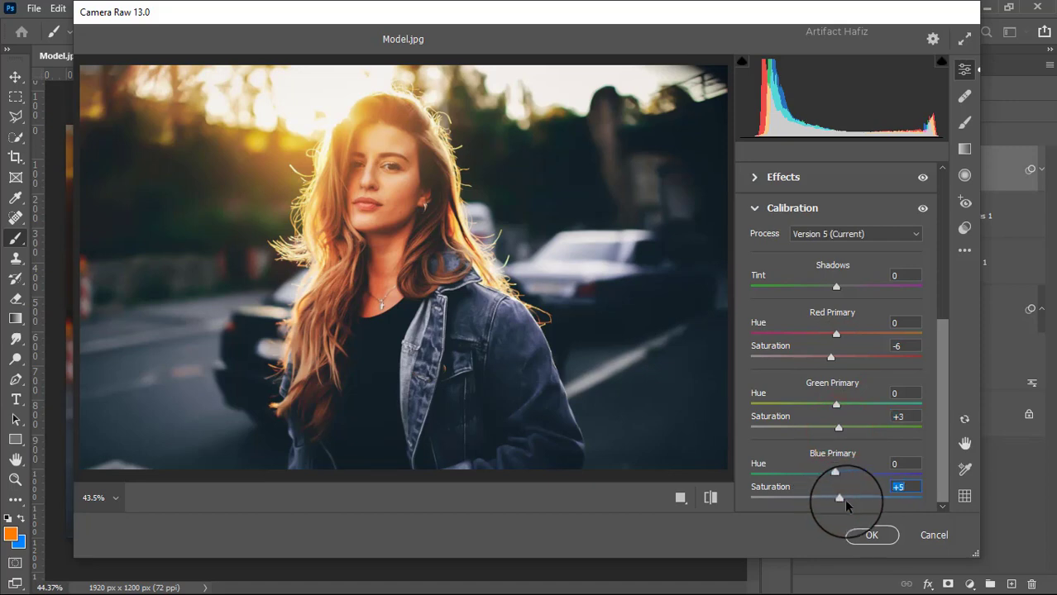
left_click(867, 534)
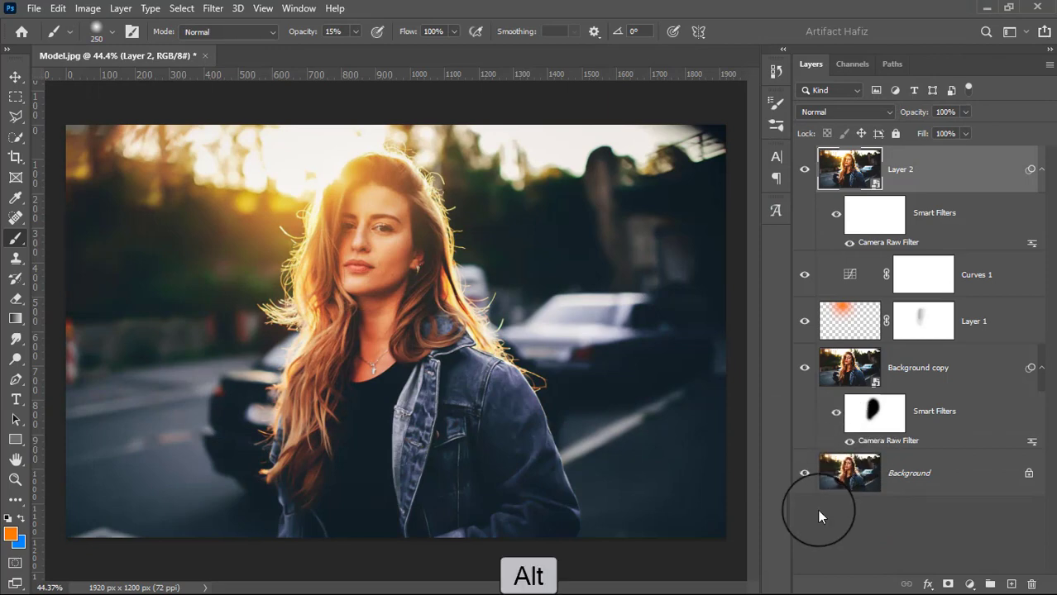
Compare the original photo with the edited result by toggling the visibility of all layers above the Background
left_click(804, 477, "alt")
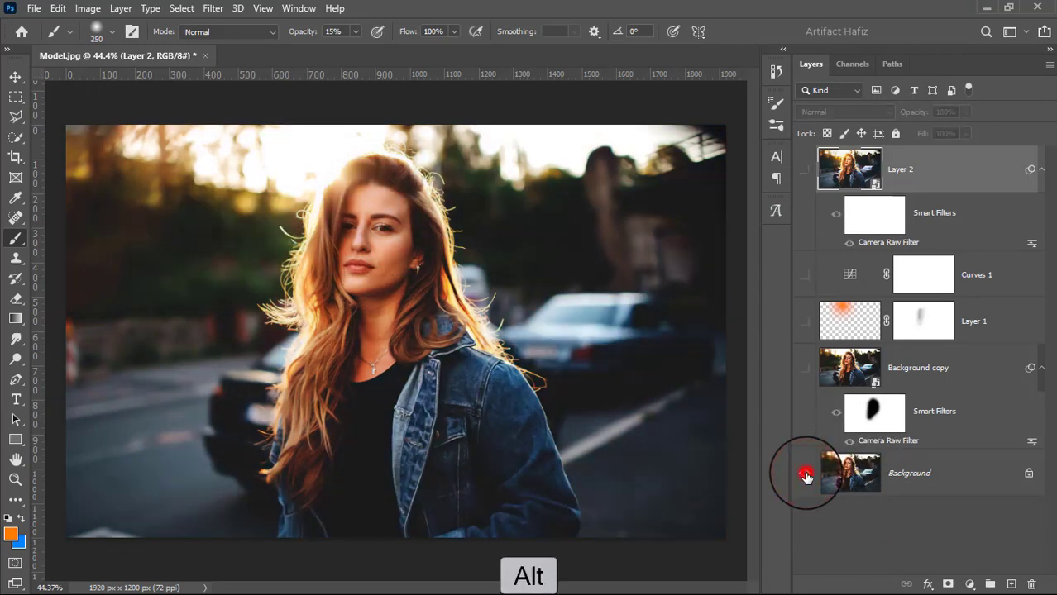
left_click(806, 477, "alt")
left_click(805, 476, "alt")
left_click(806, 477, "alt")
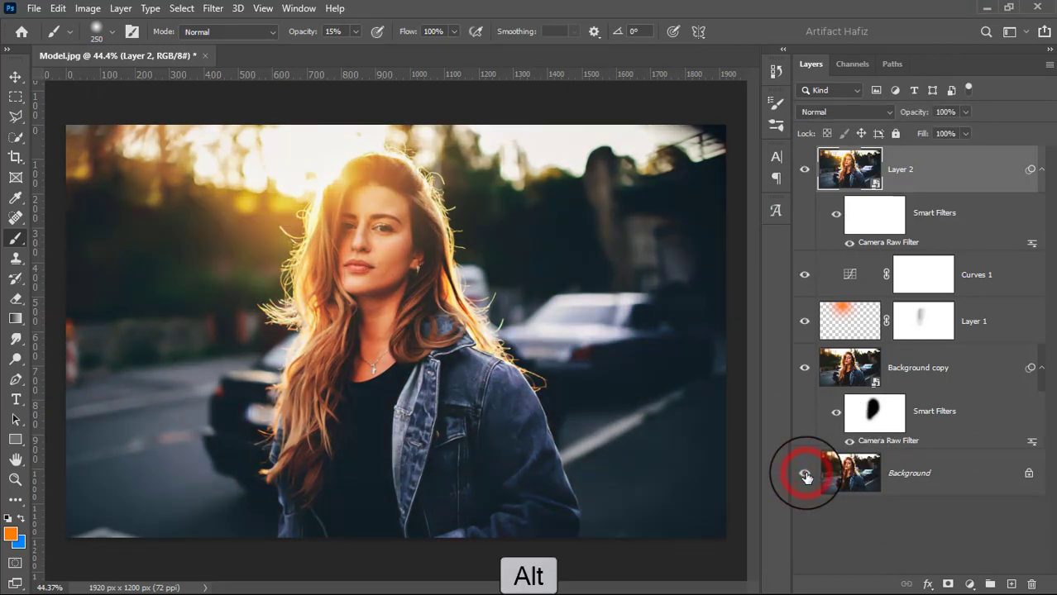